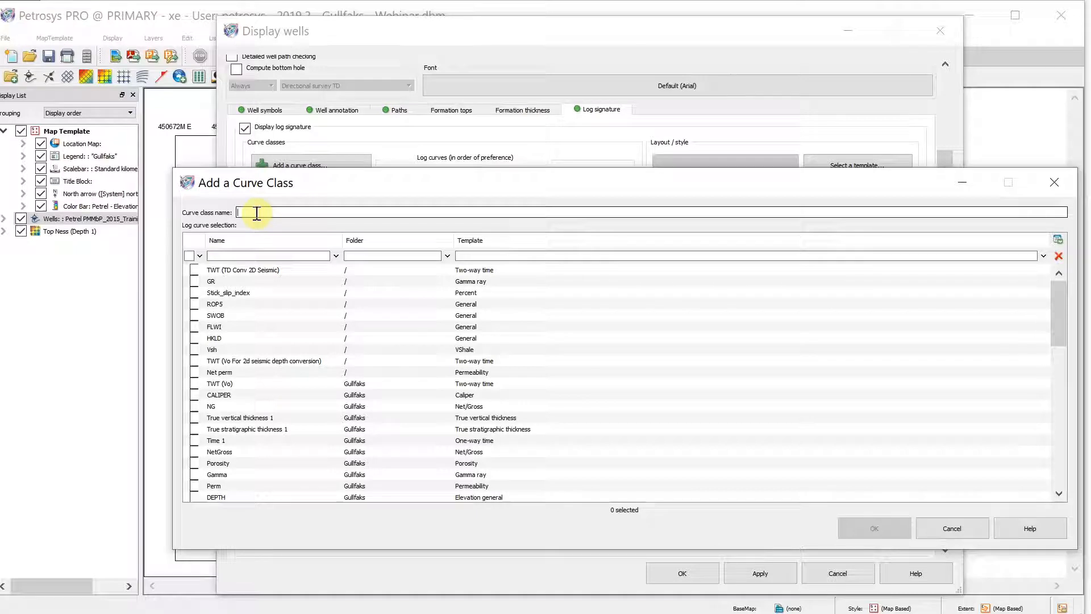
# Add a curve class named Gamma that uses the Gamma log curve from the Gulfaks folder
pyautogui.write('Gamma')
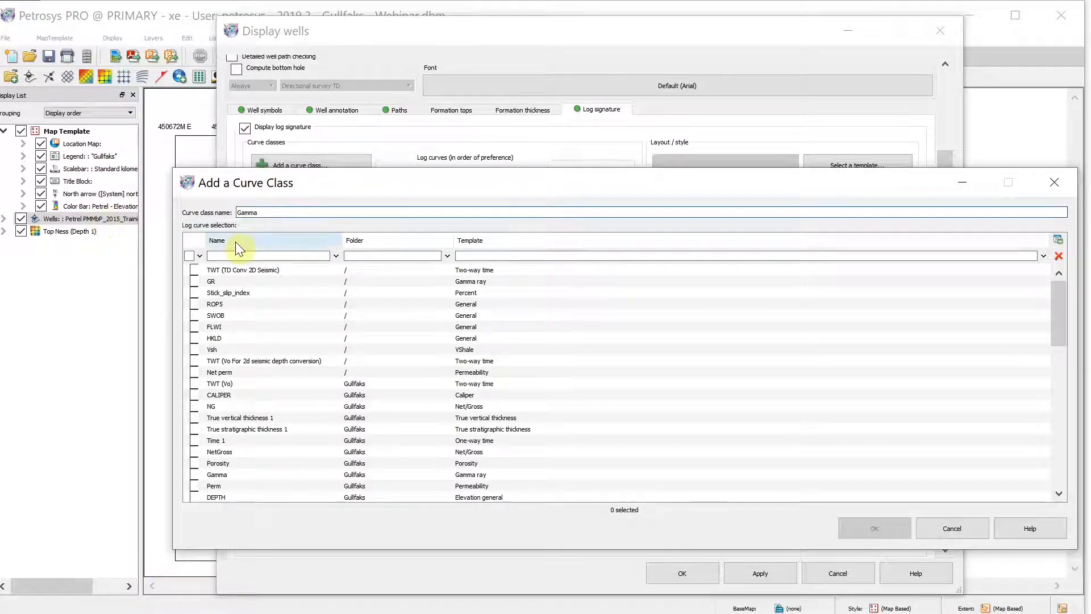
pyautogui.click(237, 257)
pyautogui.write('g')
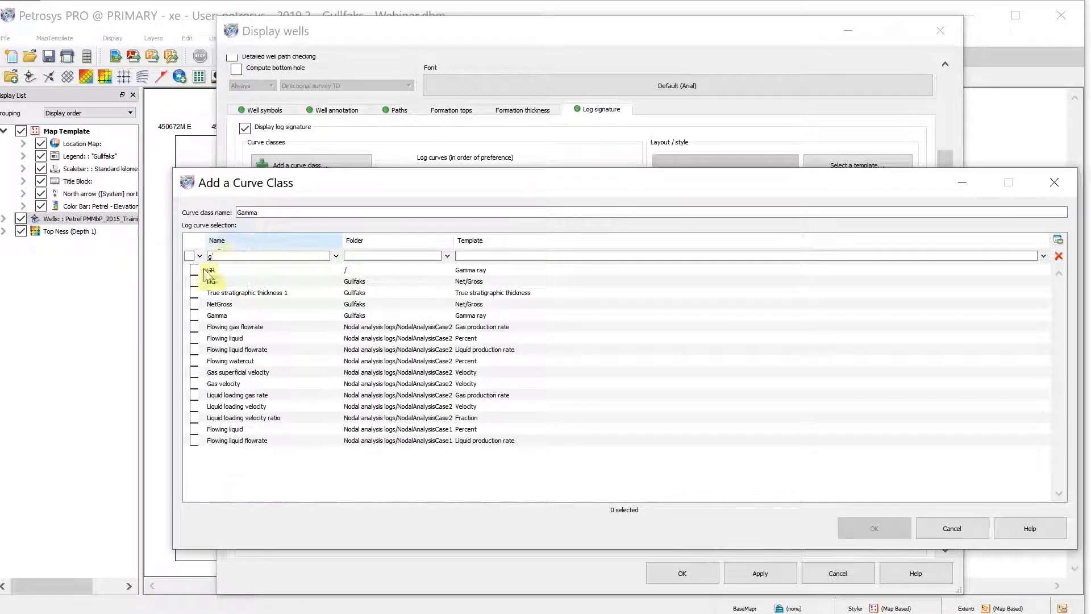
pyautogui.click(195, 316)
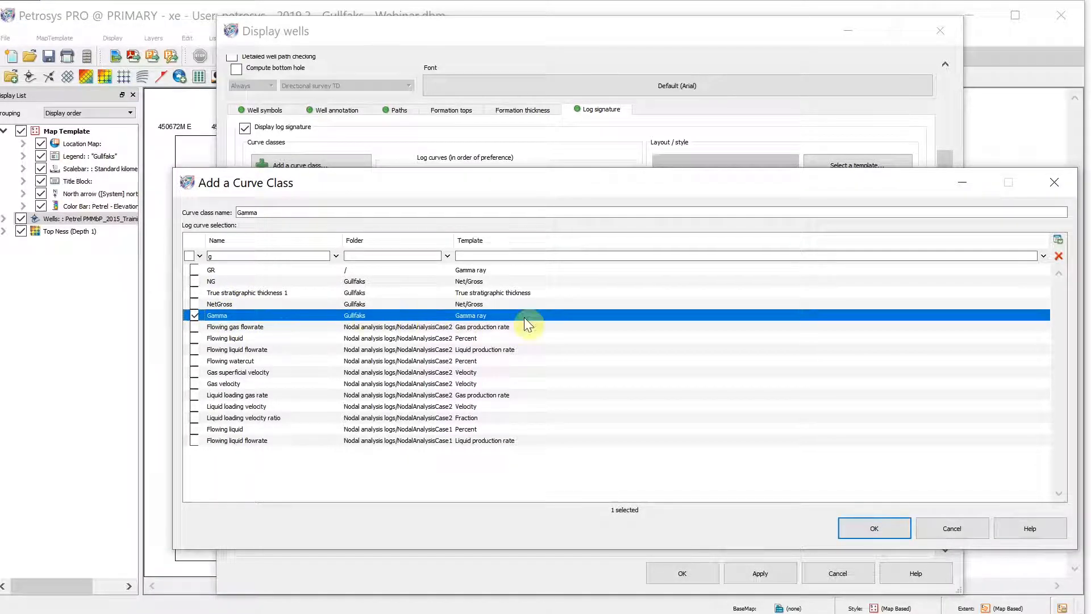
pyautogui.click(885, 531)
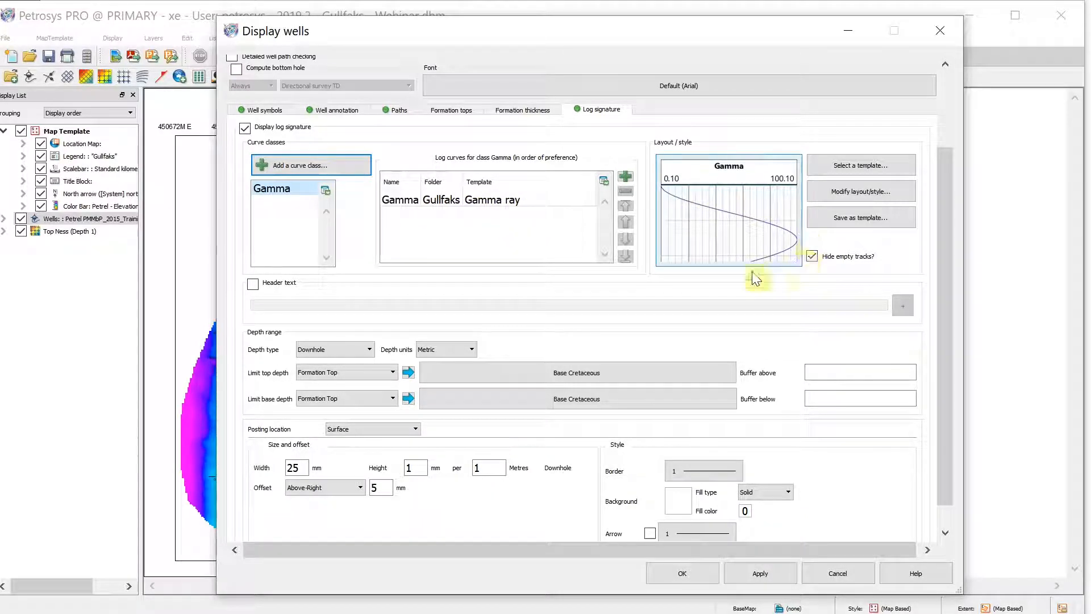
# Open the log signature layout editor and enable the Depth track alongside Gamma
pyautogui.doubleClick(742, 199)
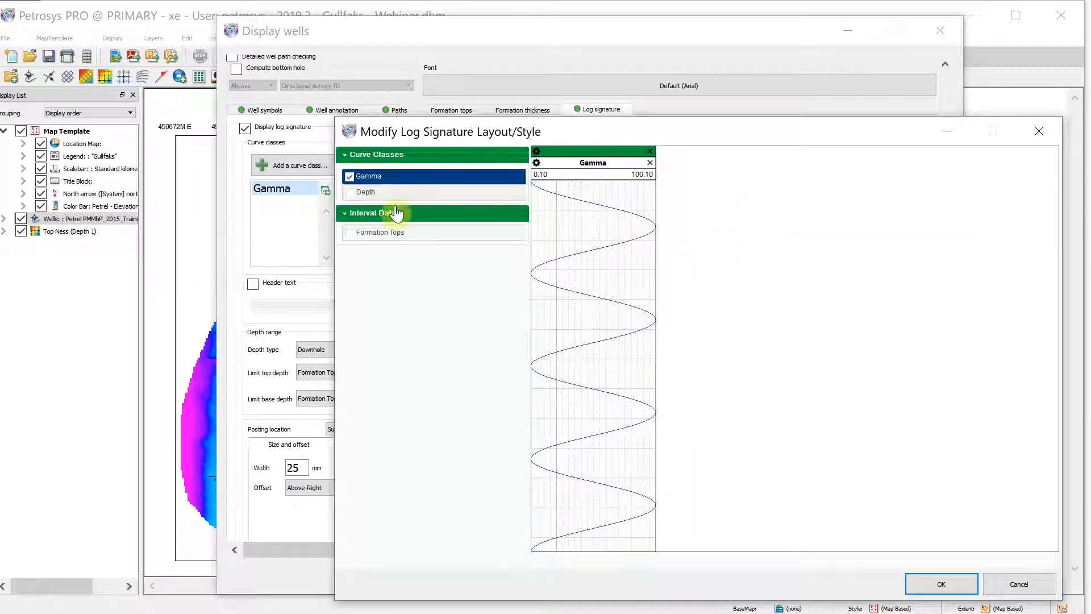
pyautogui.click(349, 192)
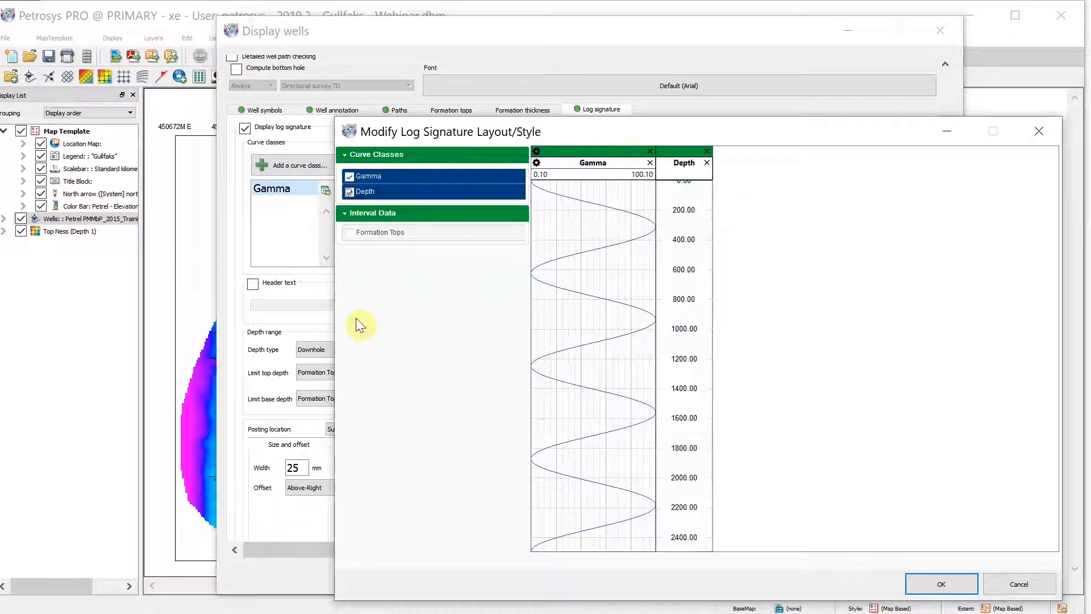
pyautogui.click(350, 233)
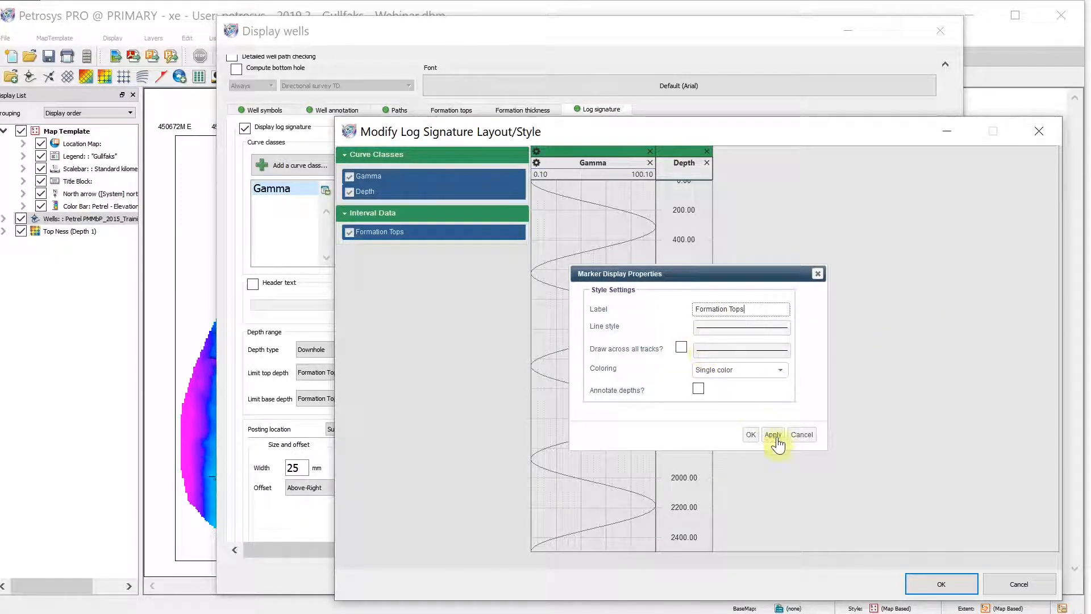
pyautogui.click(801, 437)
pyautogui.click(350, 233)
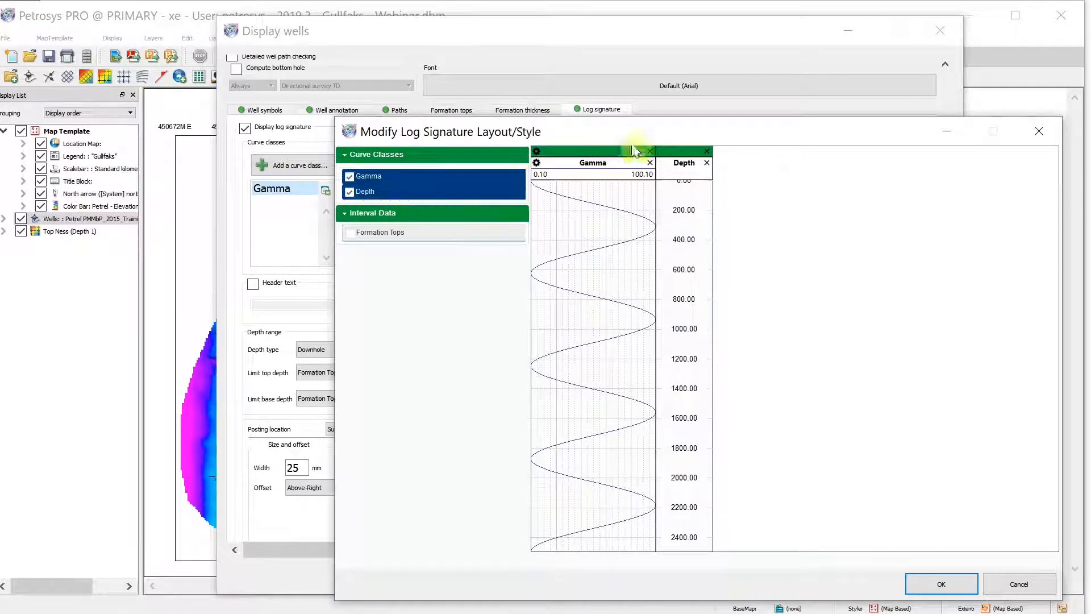
# Move the Depth track so it sits to the left of the Gamma track
pyautogui.moveTo(594, 163); pyautogui.dragTo(770, 170)
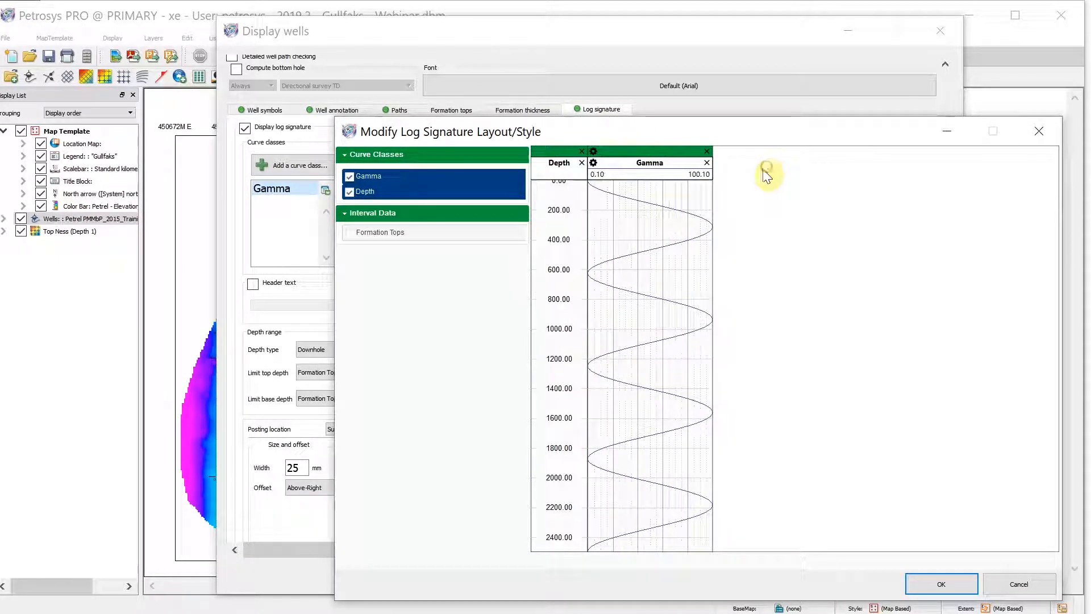
pyautogui.doubleClick(640, 168)
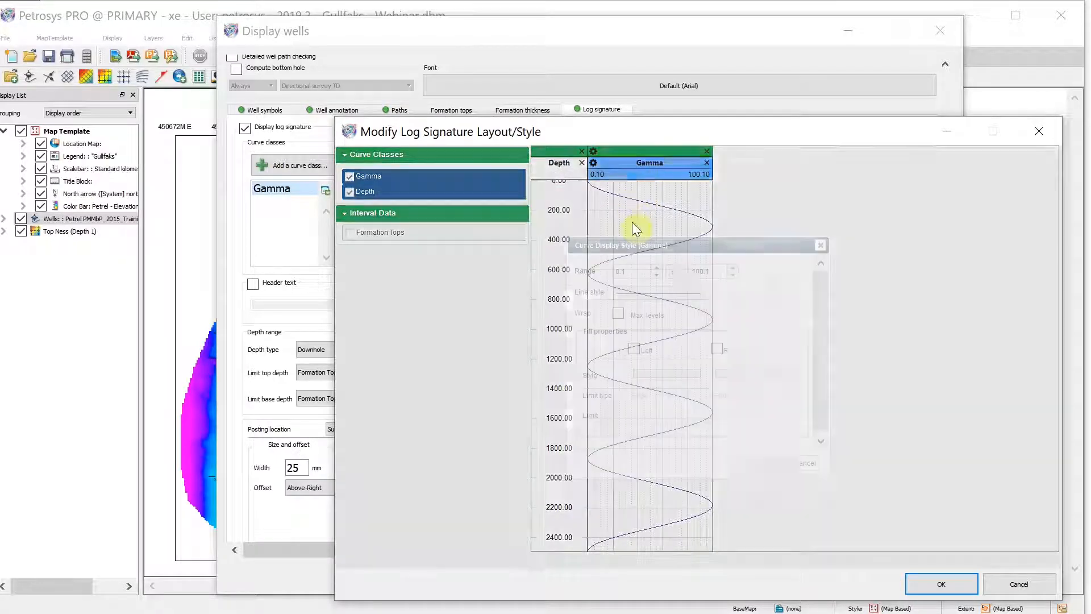
# Open the Gamma curve display style and set its range from 0 to 200
pyautogui.doubleClick(618, 272)
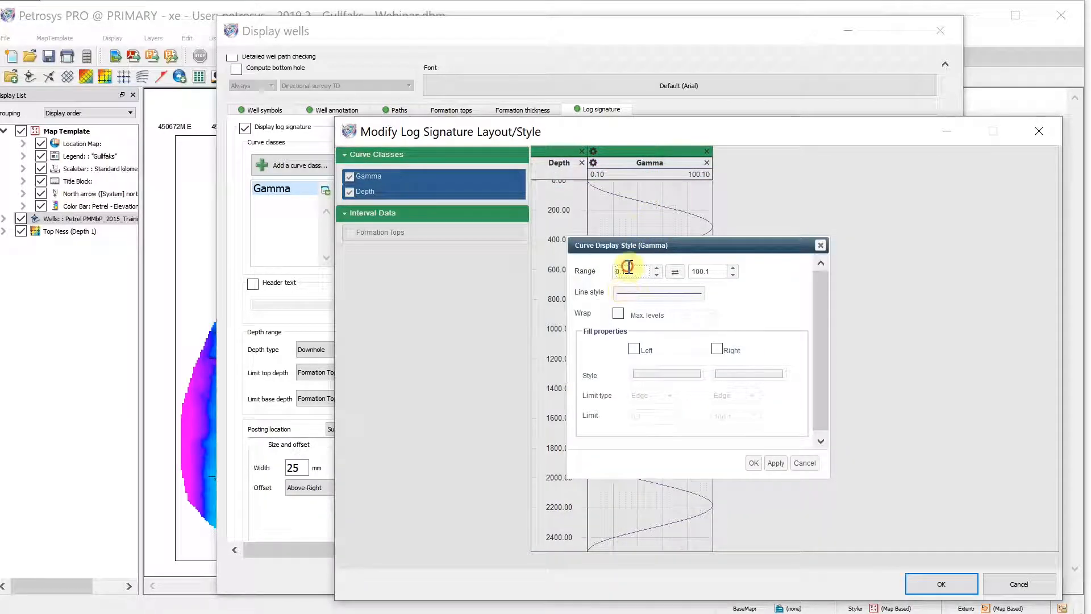
pyautogui.write('0')
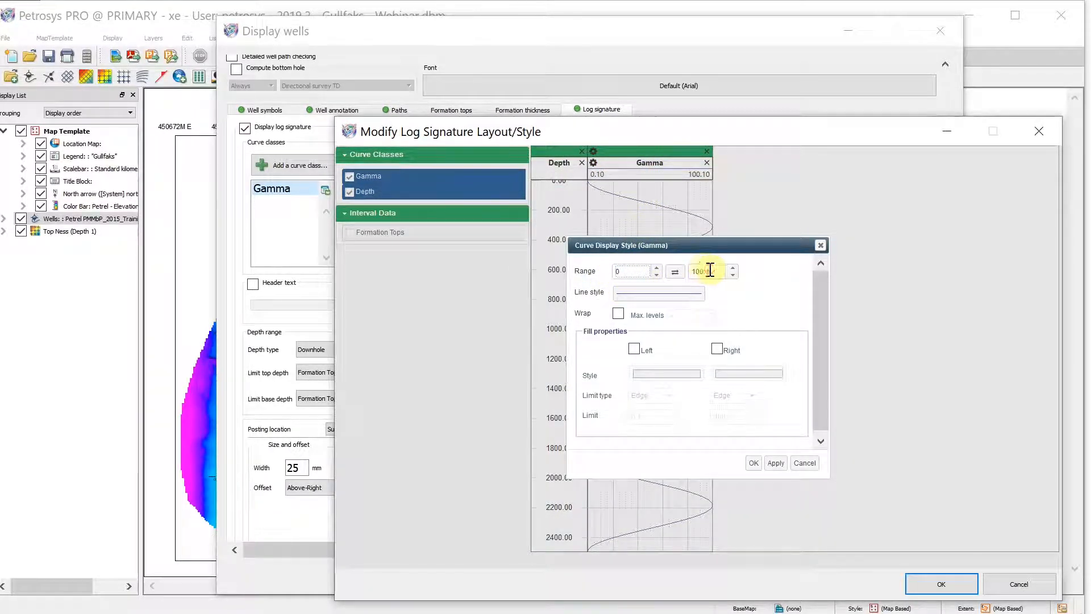
pyautogui.doubleClick(710, 271)
pyautogui.write('200')
# Change the Gamma curve line style to a brown colour with a slightly thicker width
pyautogui.click(659, 293)
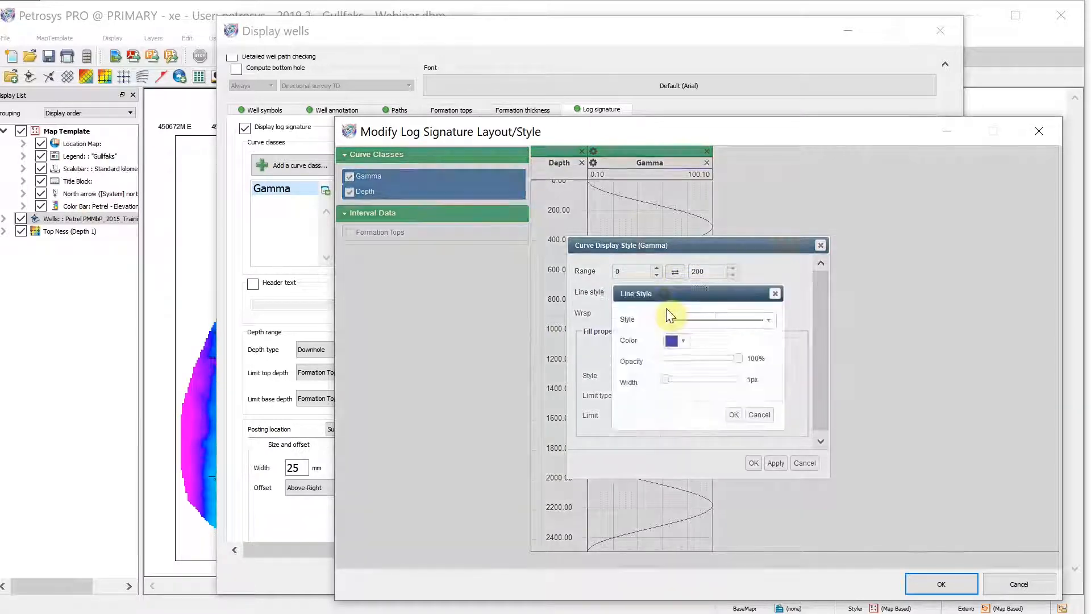
pyautogui.click(677, 341)
pyautogui.click(687, 438)
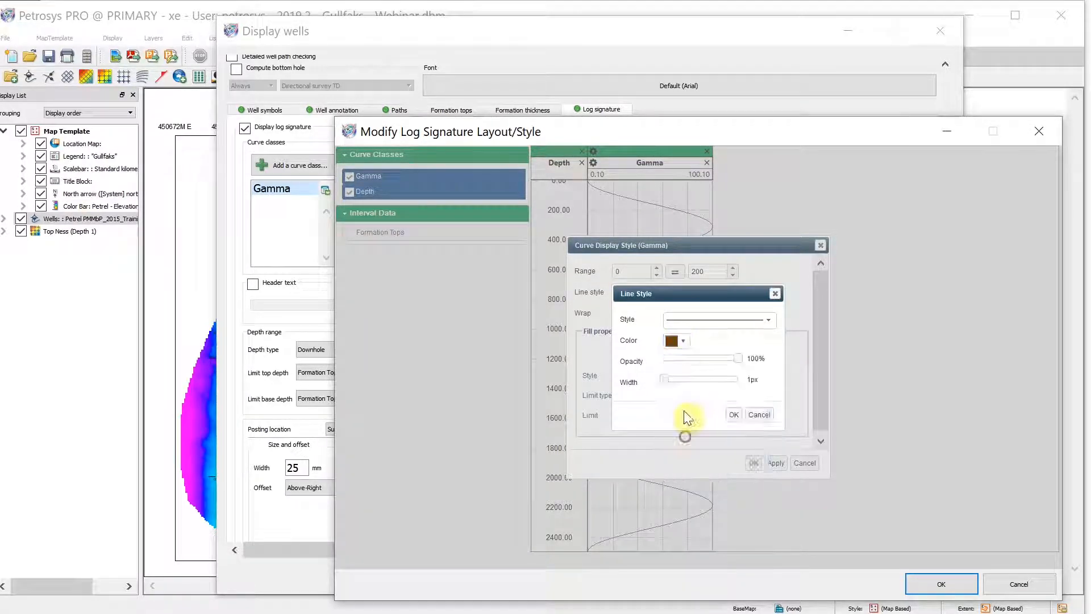
pyautogui.moveTo(664, 379); pyautogui.dragTo(672, 380)
pyautogui.click(734, 415)
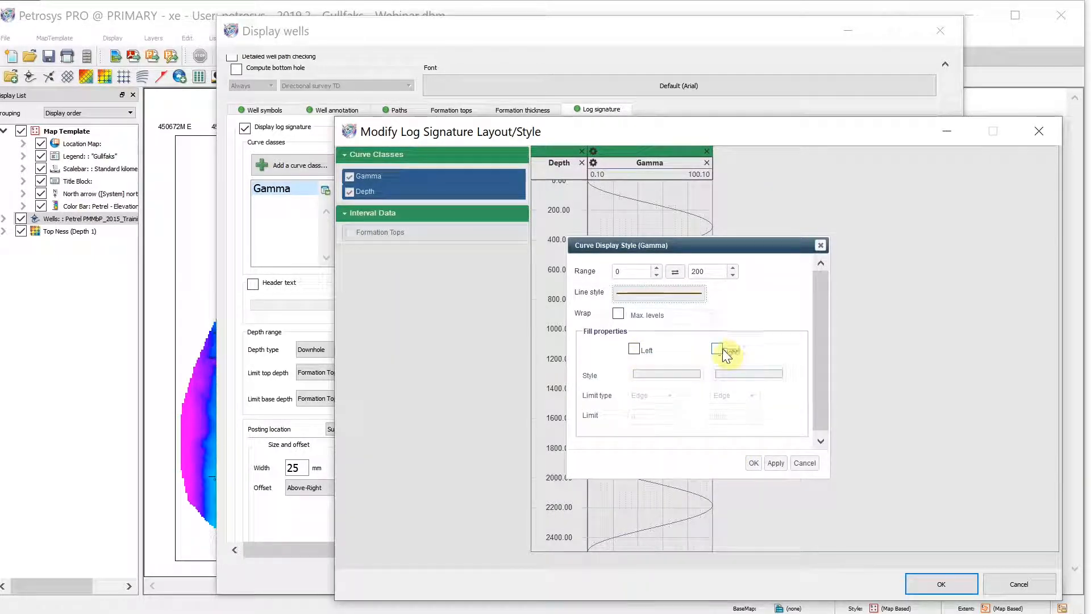
# Enable a yellow right-side fill for the Gamma curve and apply the layout changes
pyautogui.click(718, 349)
pyautogui.click(732, 376)
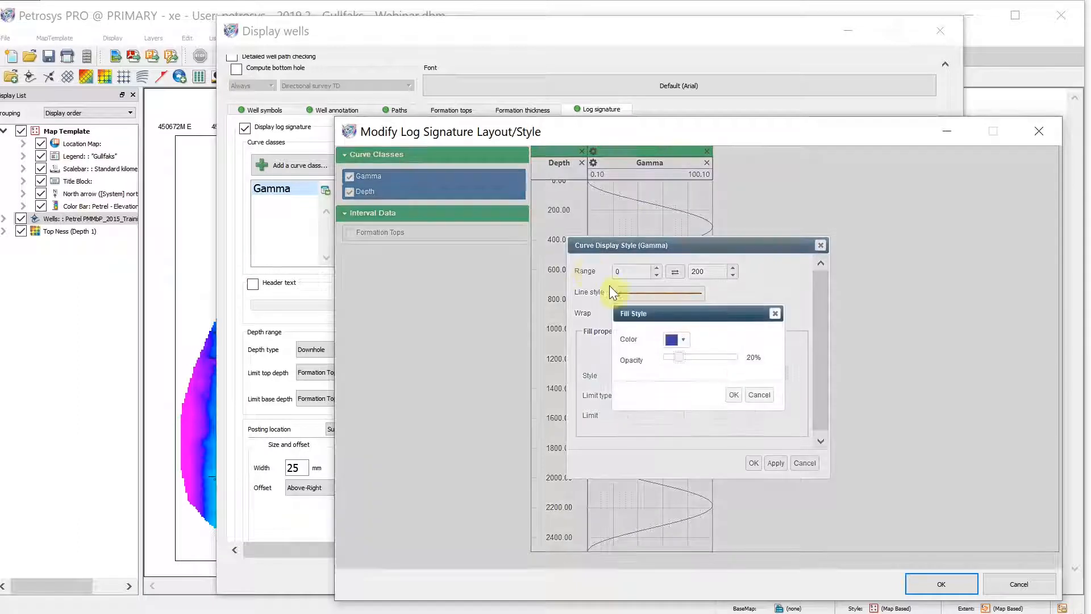
pyautogui.click(677, 340)
pyautogui.click(699, 362)
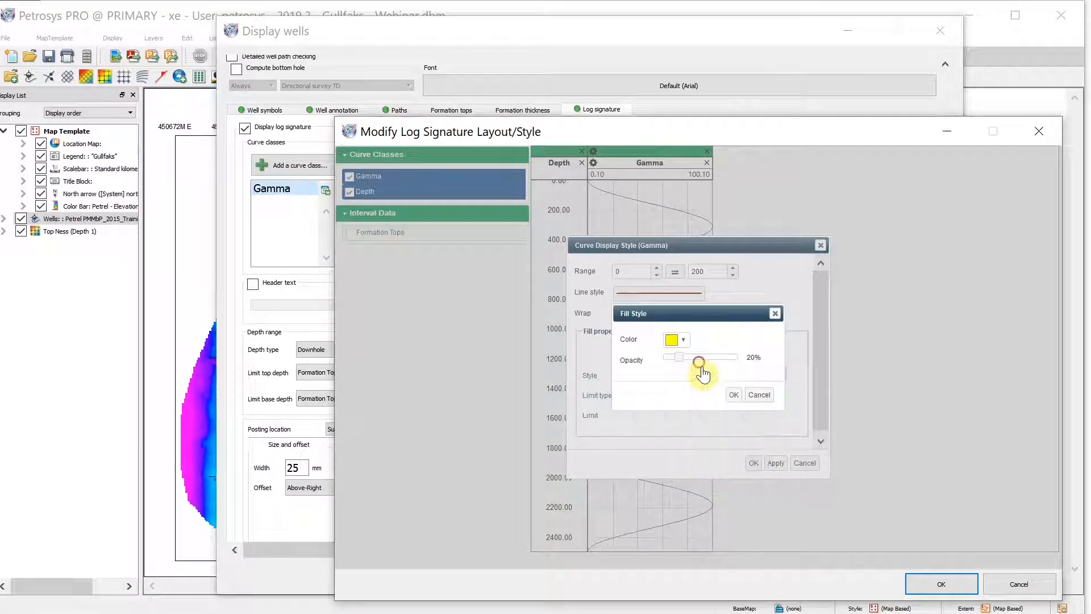
pyautogui.click(734, 395)
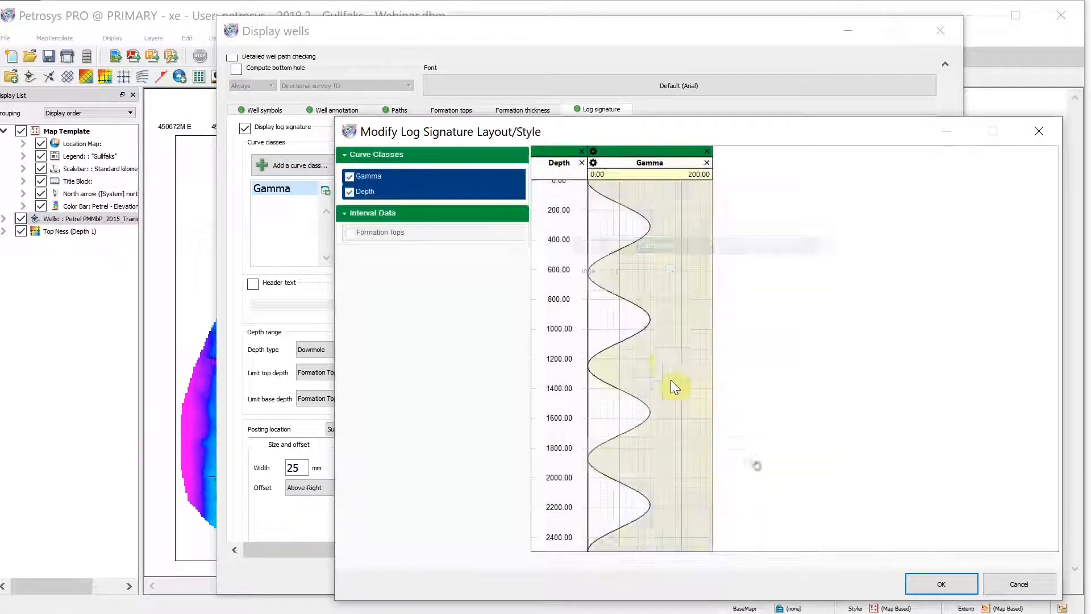
pyautogui.click(753, 463)
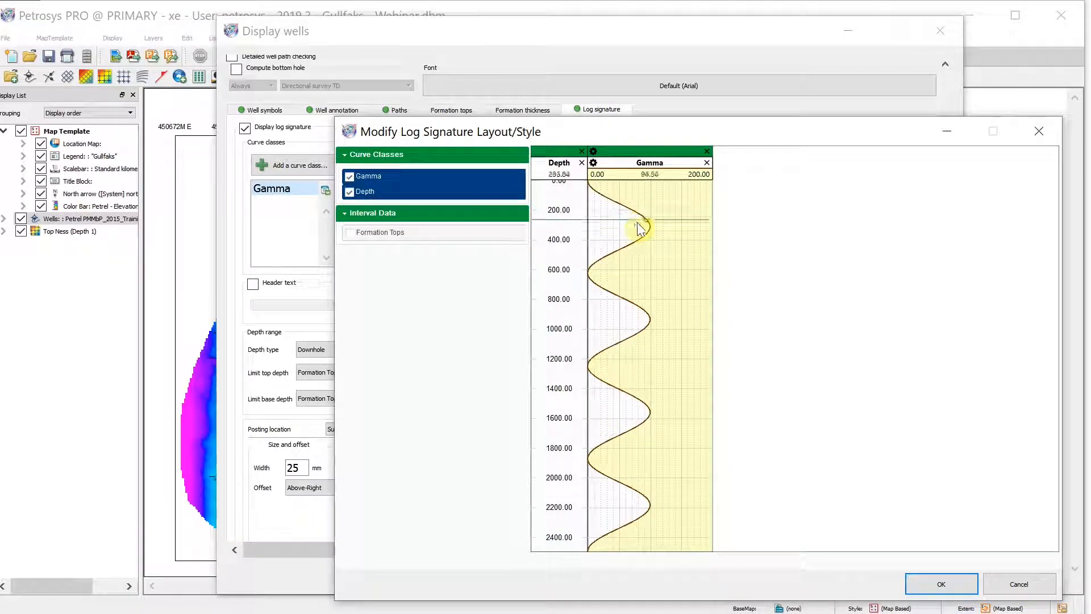
pyautogui.click(947, 583)
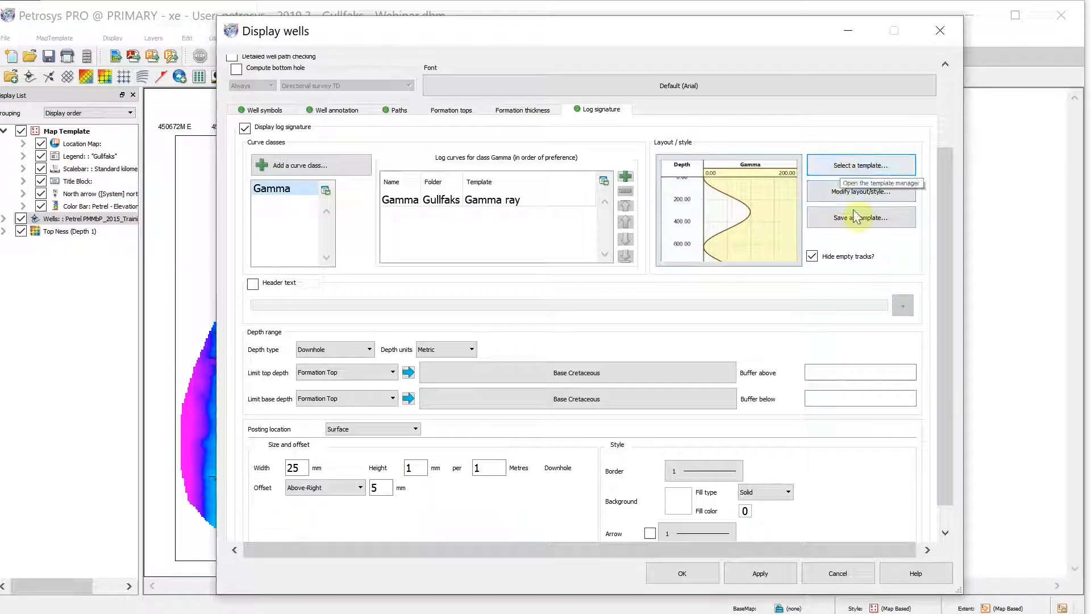
pyautogui.click(829, 222)
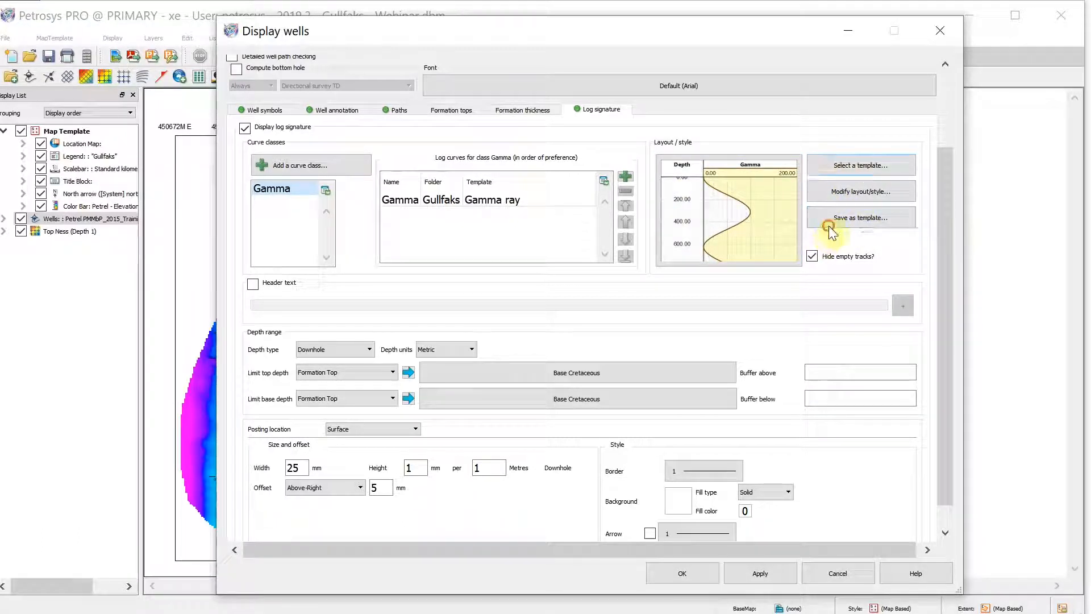
pyautogui.click(512, 296)
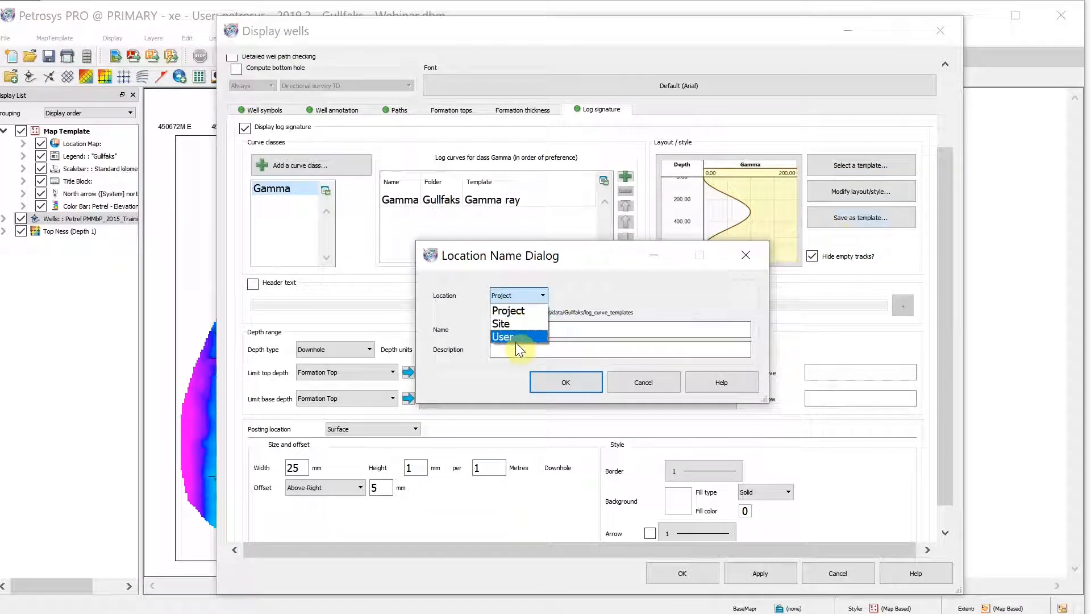
pyautogui.click(646, 384)
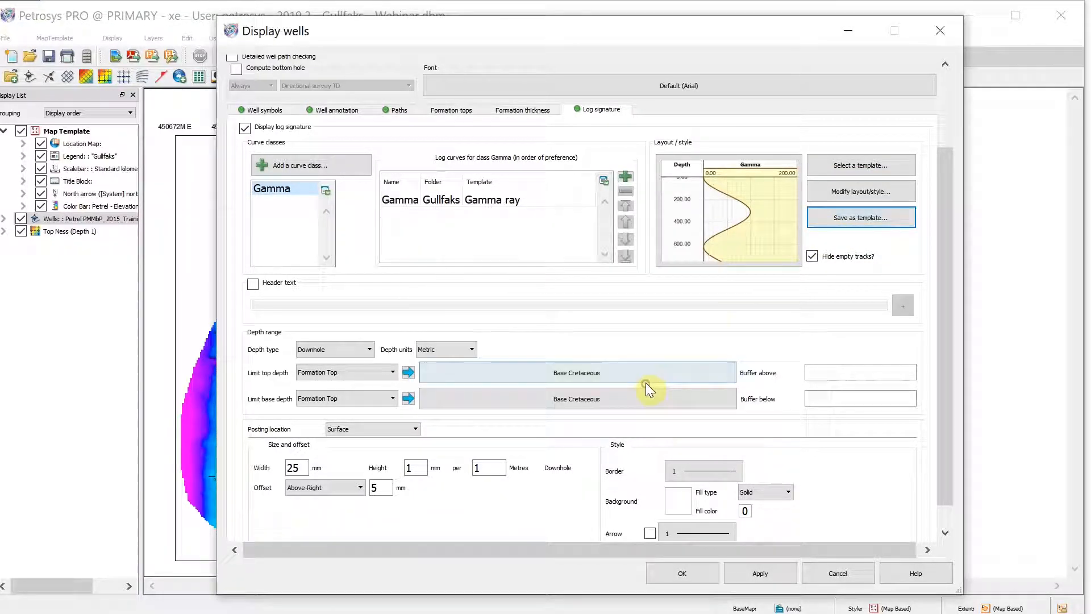
# Enable header text and insert the well Name header field into it
pyautogui.click(251, 283)
pyautogui.click(324, 304)
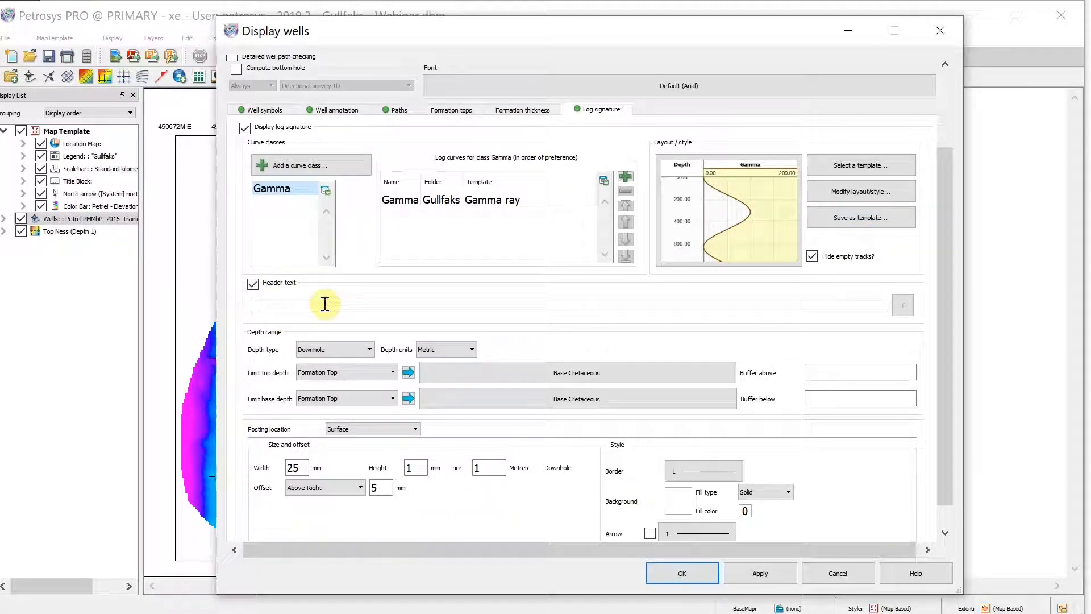
pyautogui.press('BackSpace')
pyautogui.press('BackSpace')
pyautogui.press('BackSpace')
pyautogui.press('BackSpace')
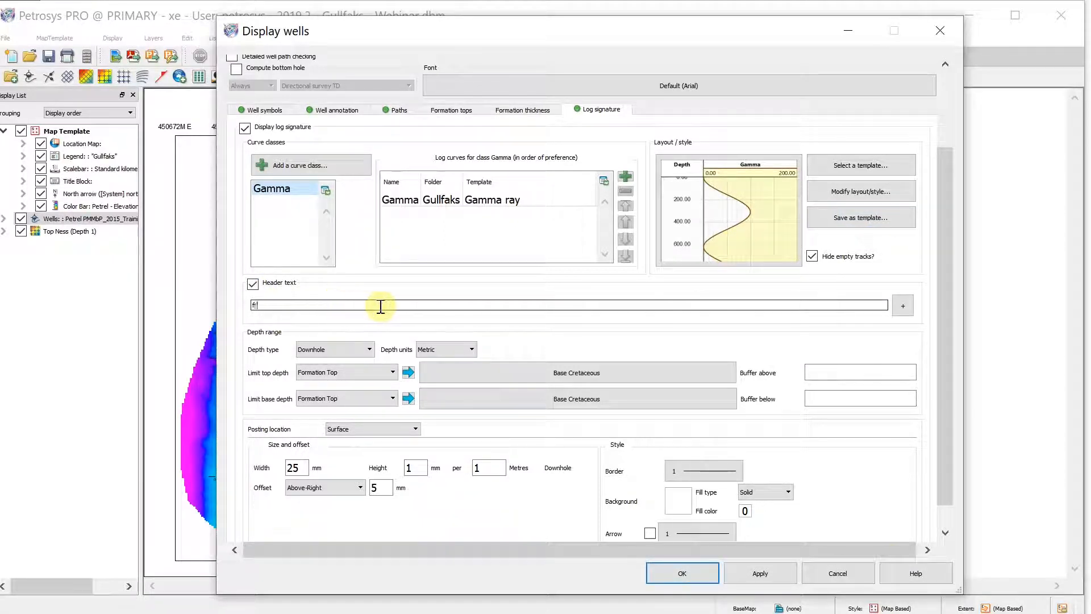
pyautogui.click(907, 307)
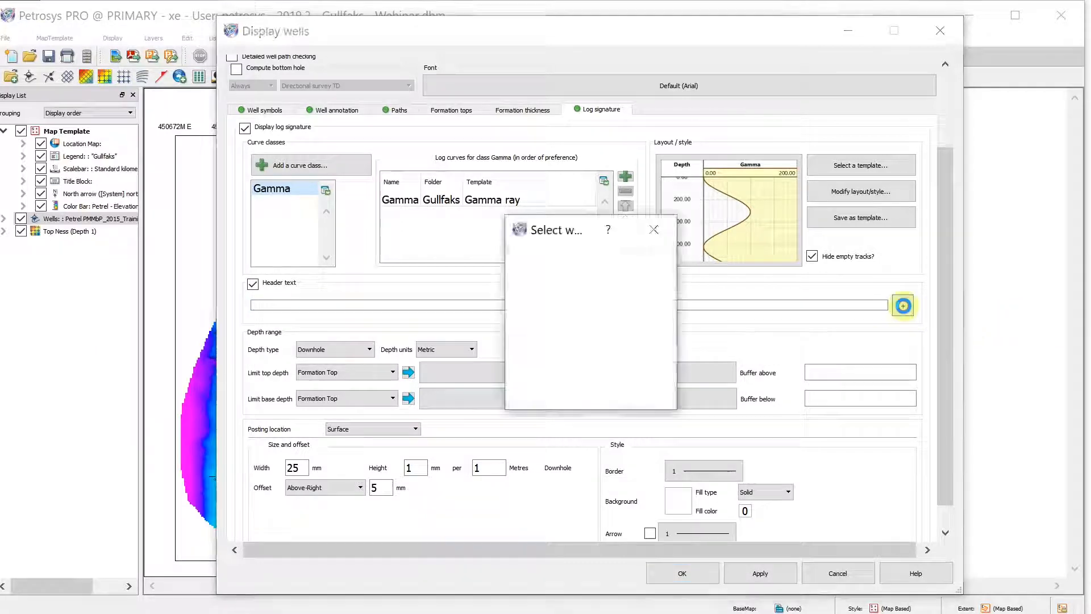
pyautogui.scroll(-3, 545, 321)
pyautogui.scroll(-2, 550, 329)
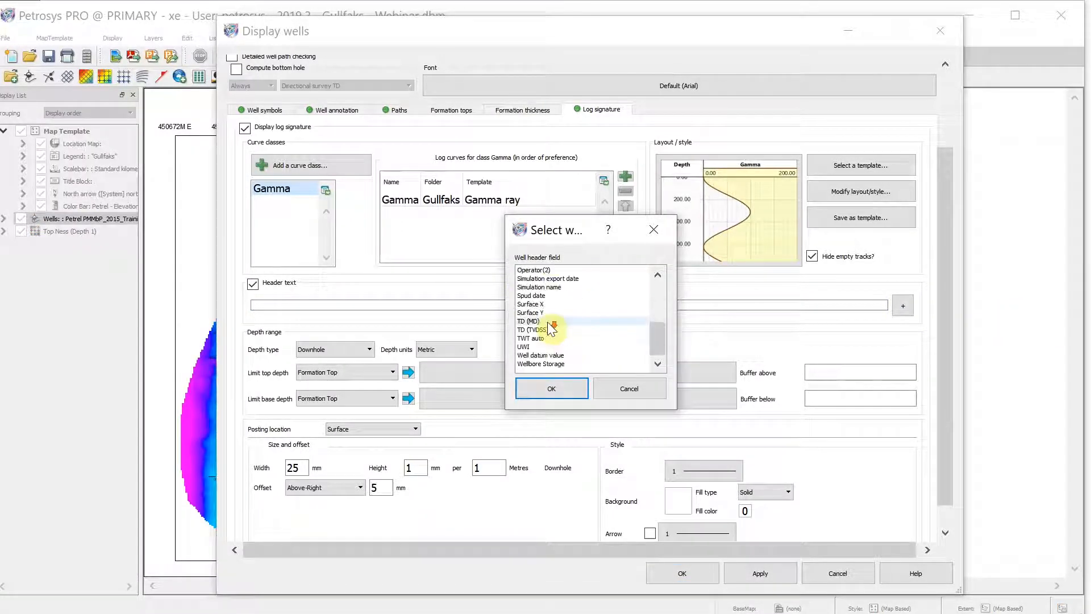
pyautogui.click(539, 281)
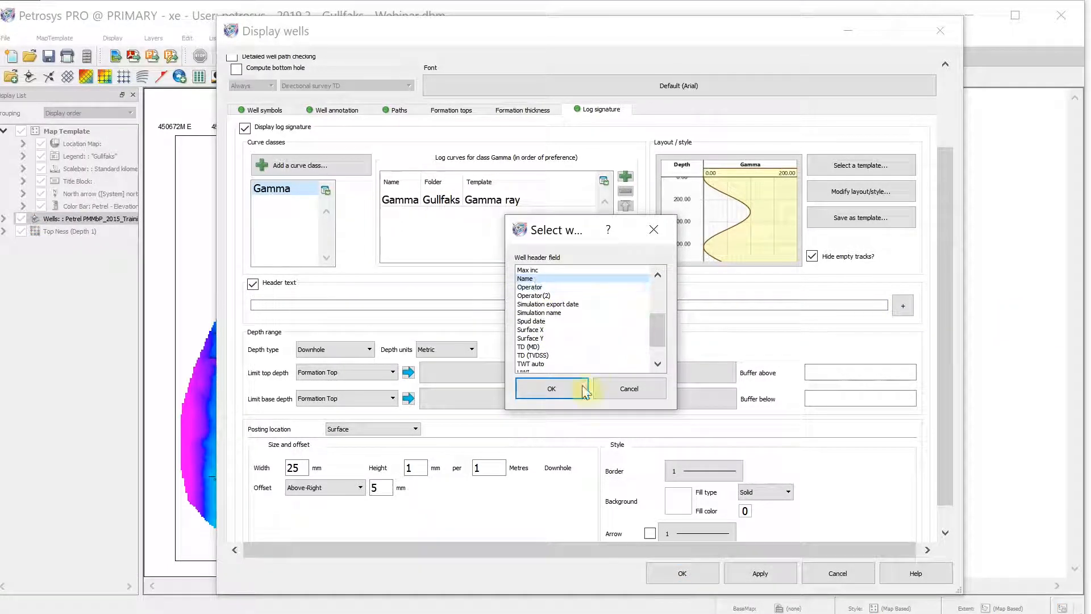
pyautogui.click(529, 388)
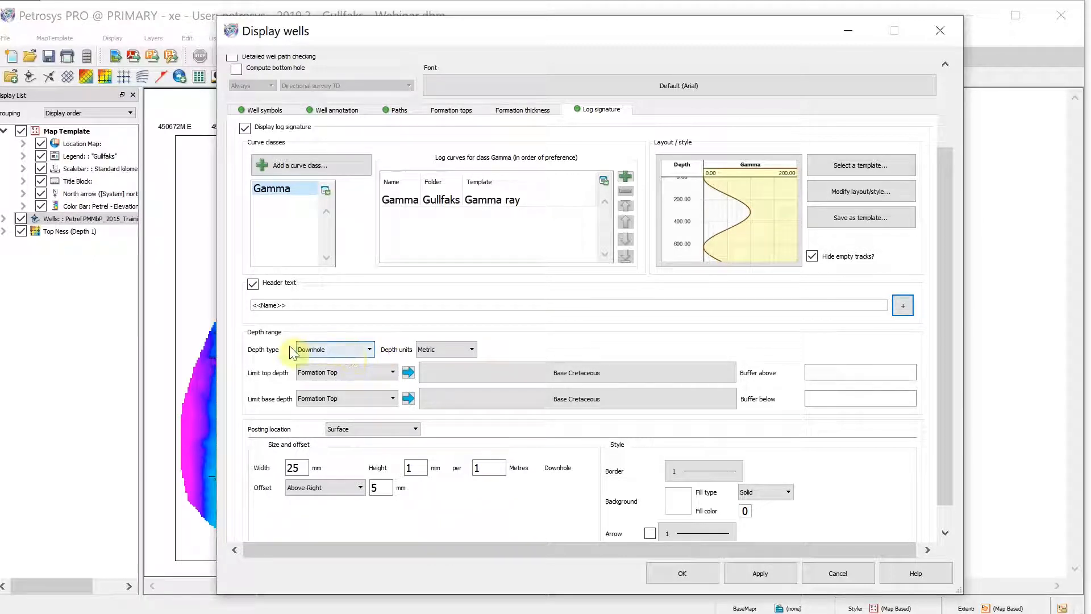
# Set the depth type to TrueVertical
pyautogui.click(340, 350)
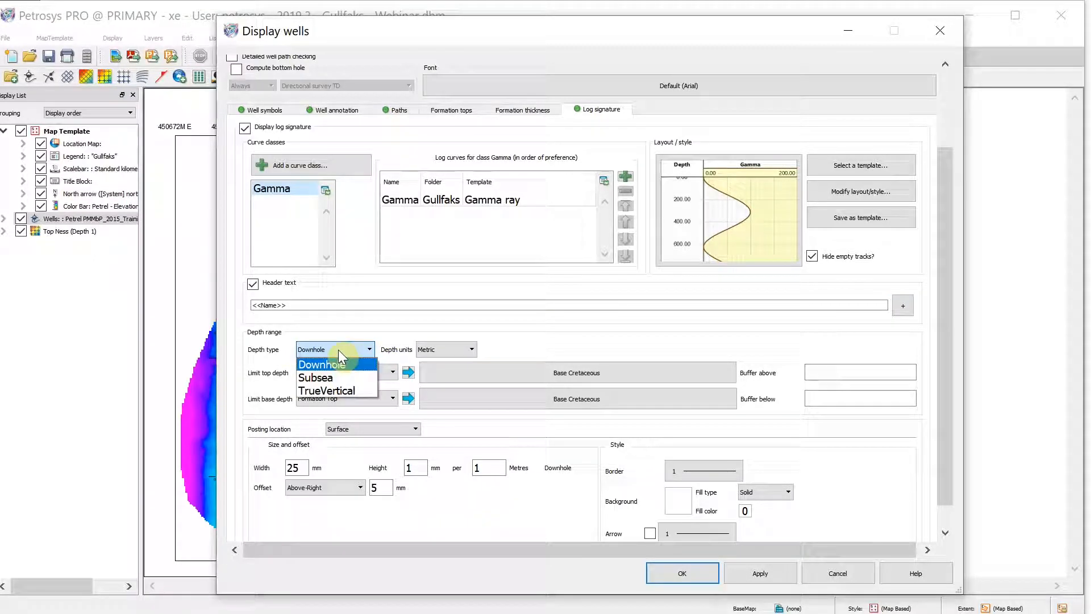
pyautogui.click(337, 391)
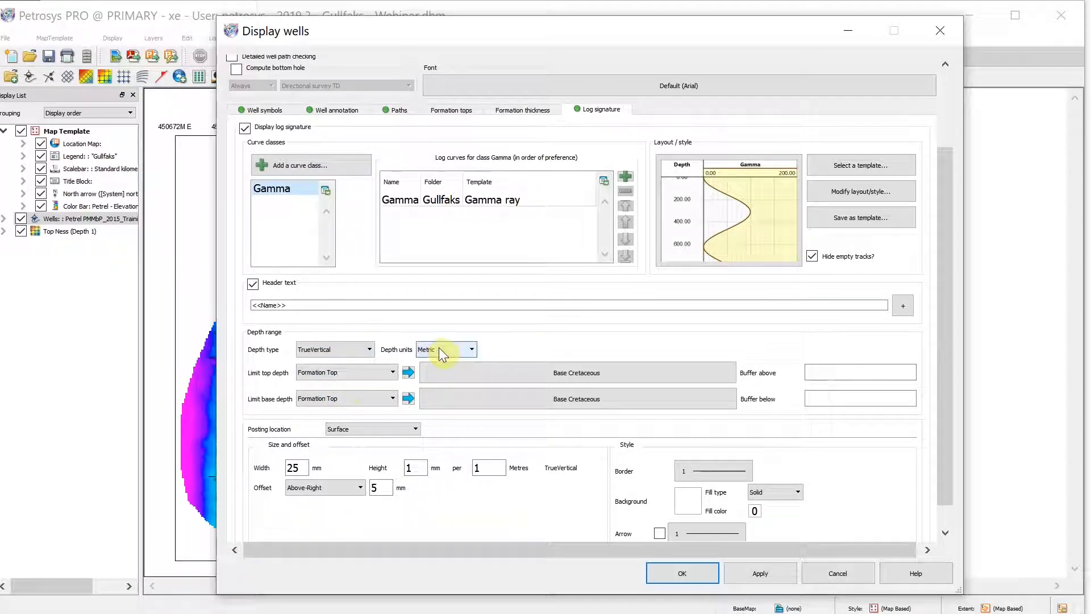
# Limit the top depth to the Tarbert1 formation top
pyautogui.click(365, 372)
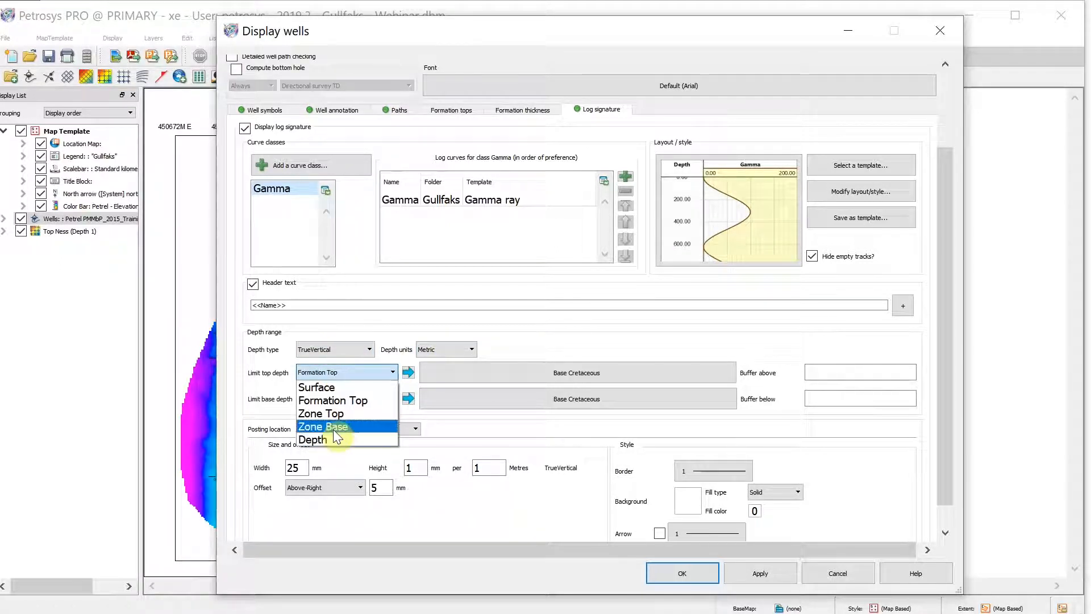
pyautogui.click(340, 399)
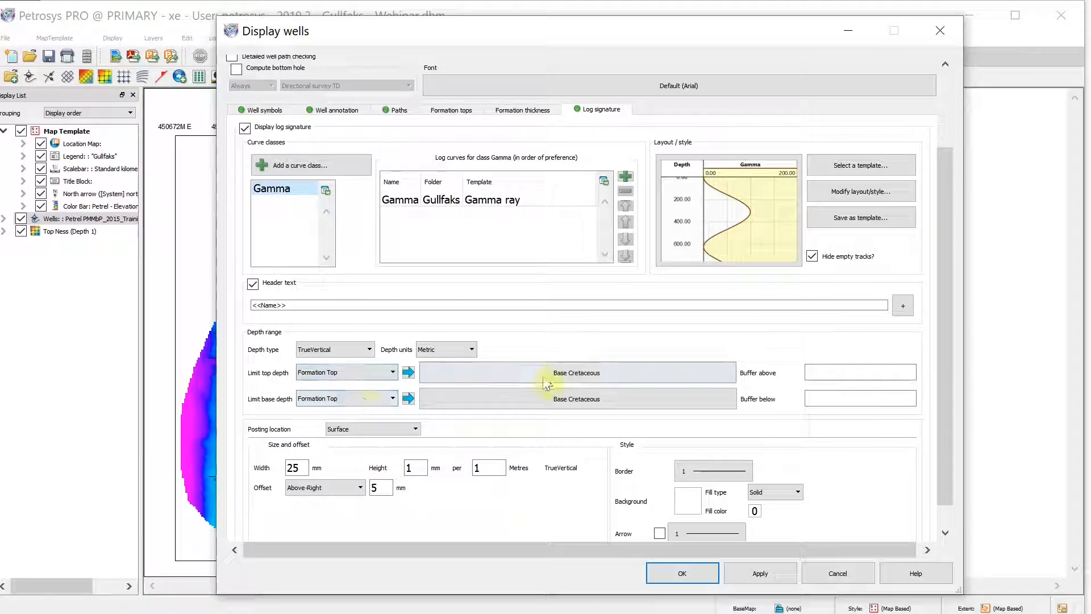
pyautogui.click(546, 373)
pyautogui.click(400, 200)
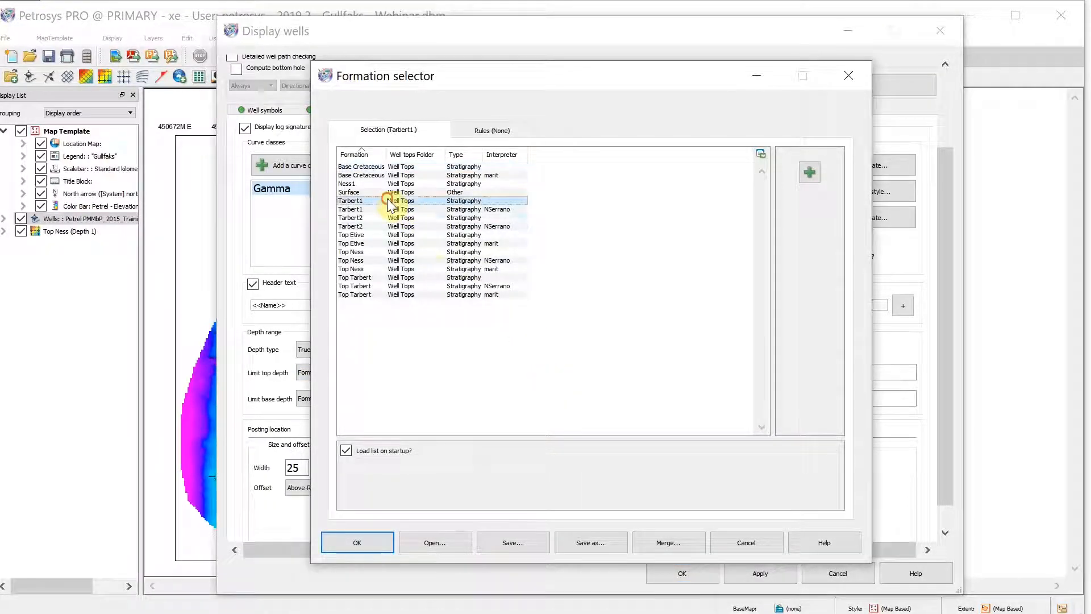
pyautogui.click(366, 542)
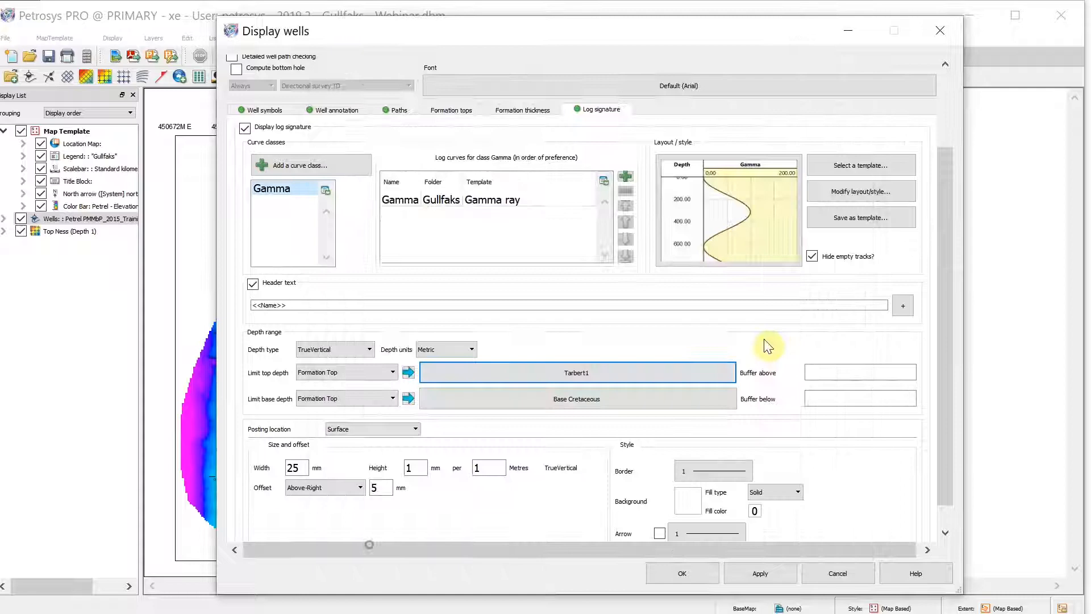
# Set the buffer above to 20 and limit the base depth to the Top Etive formation top
pyautogui.click(870, 370)
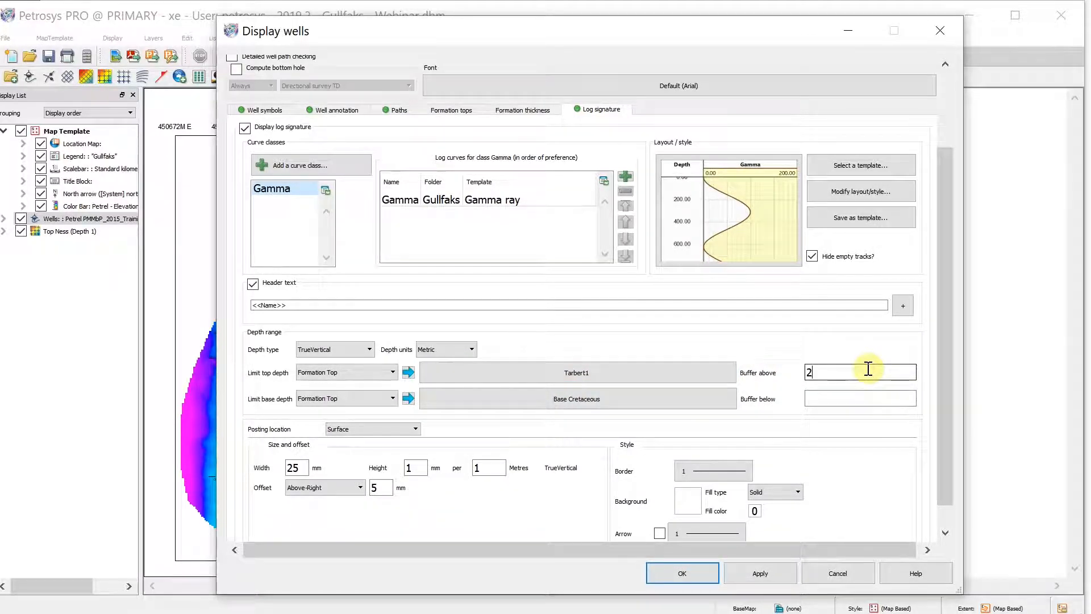
pyautogui.click(329, 399)
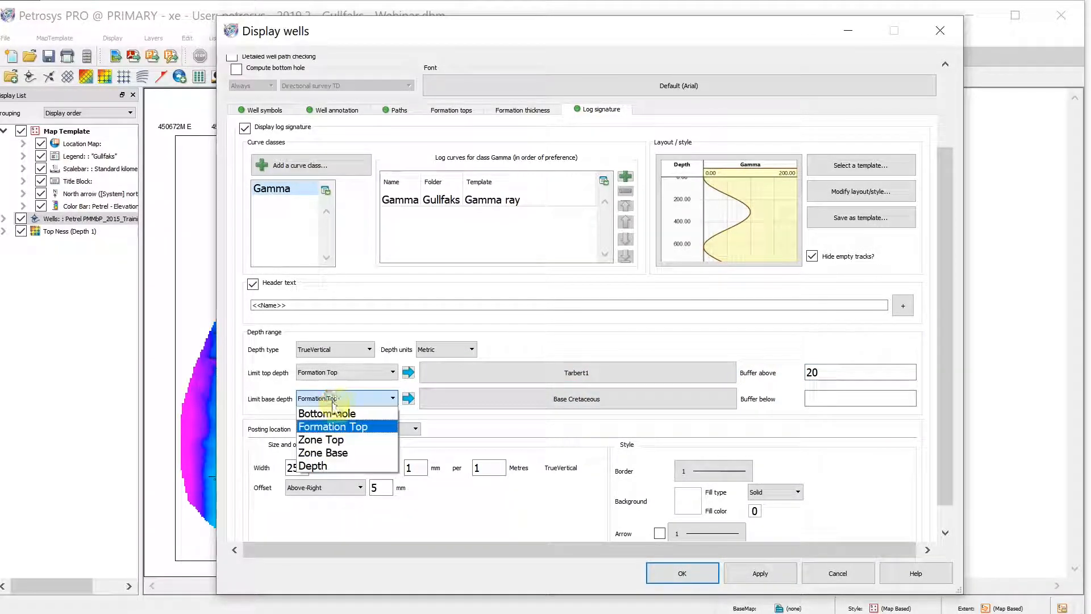
pyautogui.click(332, 426)
pyautogui.click(549, 400)
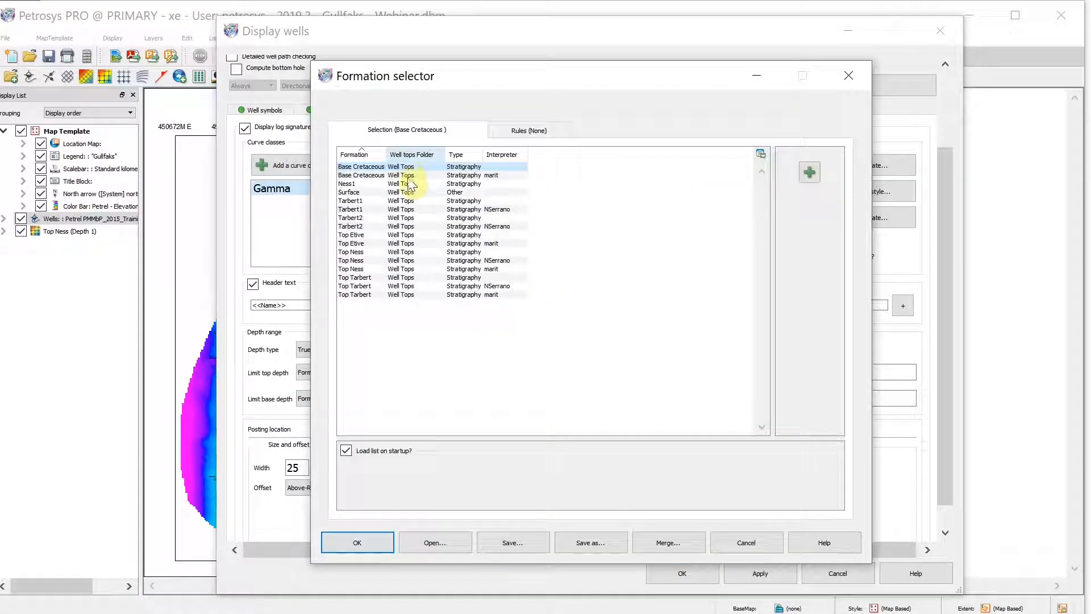
pyautogui.click(382, 235)
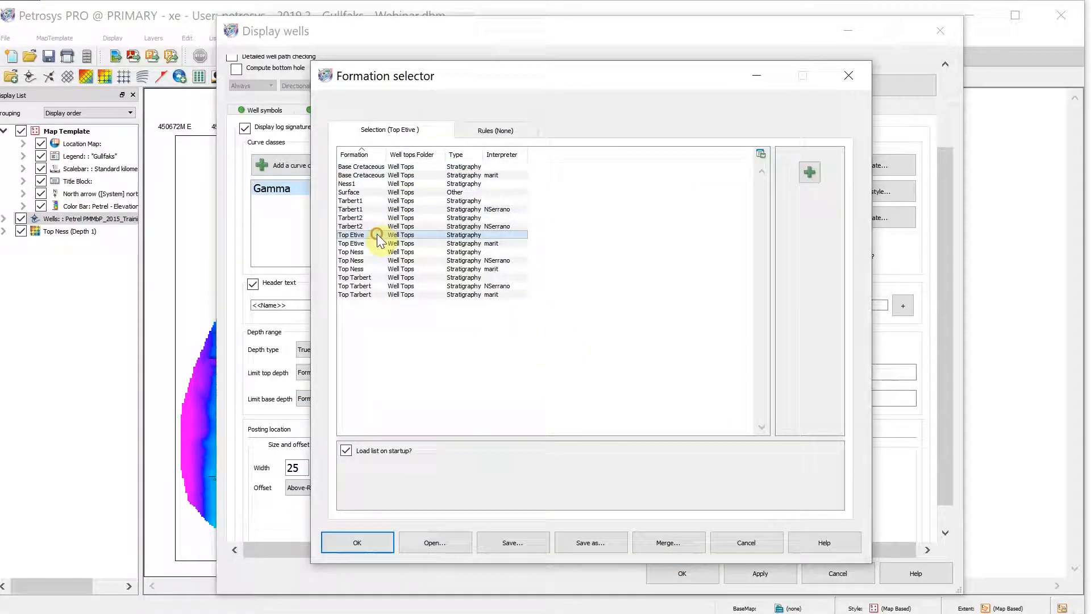
pyautogui.click(357, 542)
# Set the buffer below to 20 and post the log signature at the bottom-hole
pyautogui.click(827, 396)
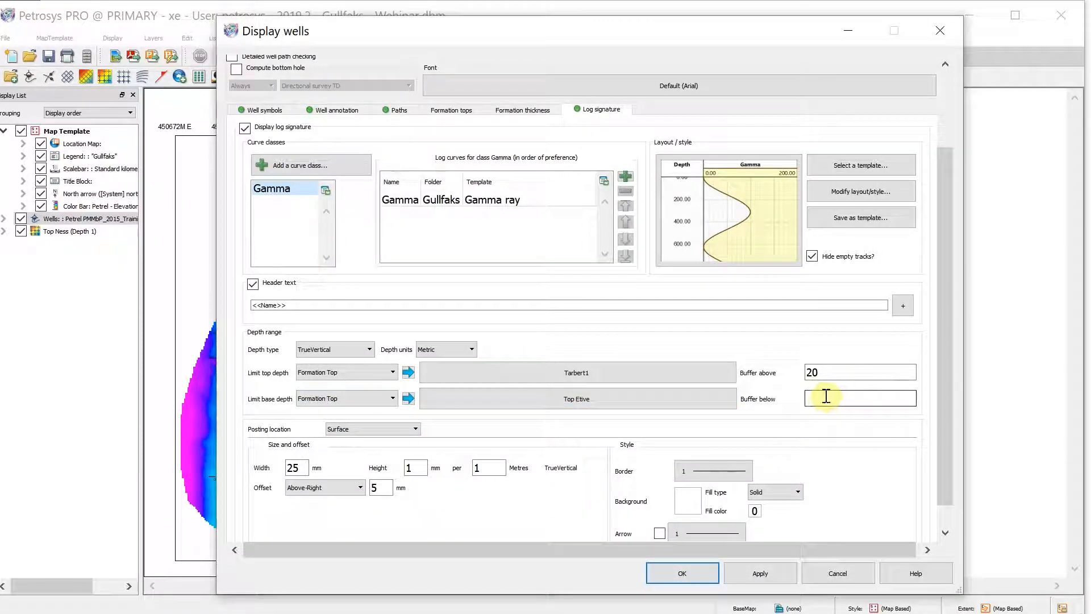
pyautogui.write('20')
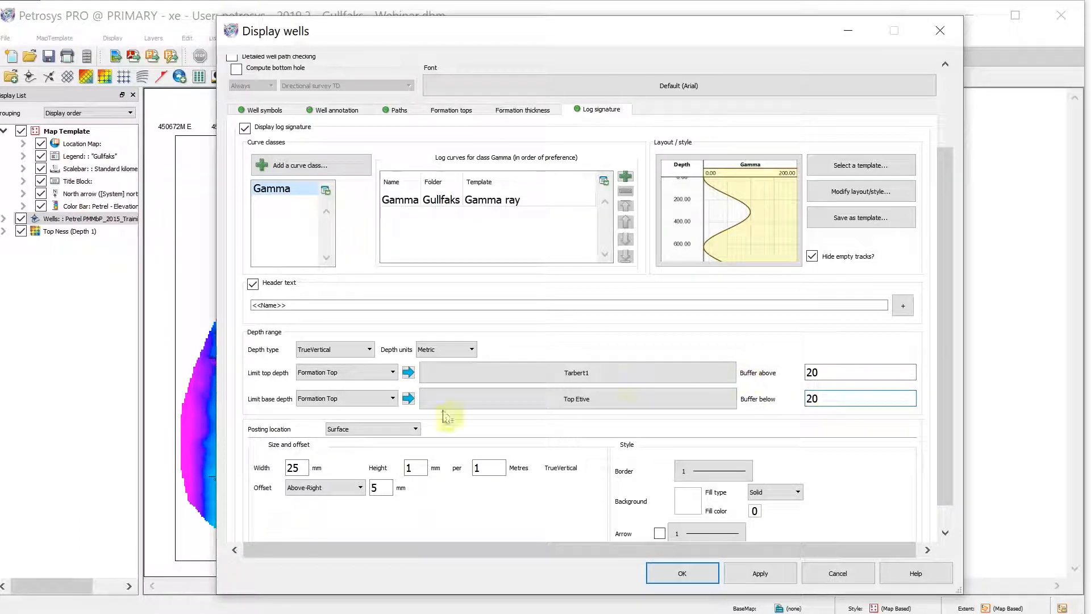
pyautogui.click(357, 429)
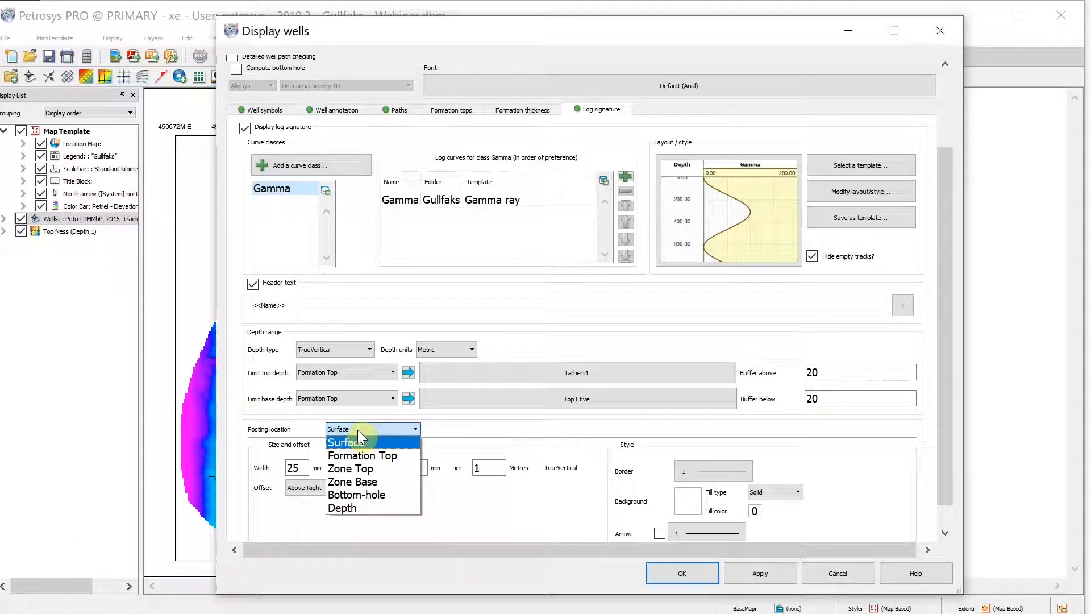
pyautogui.click(379, 493)
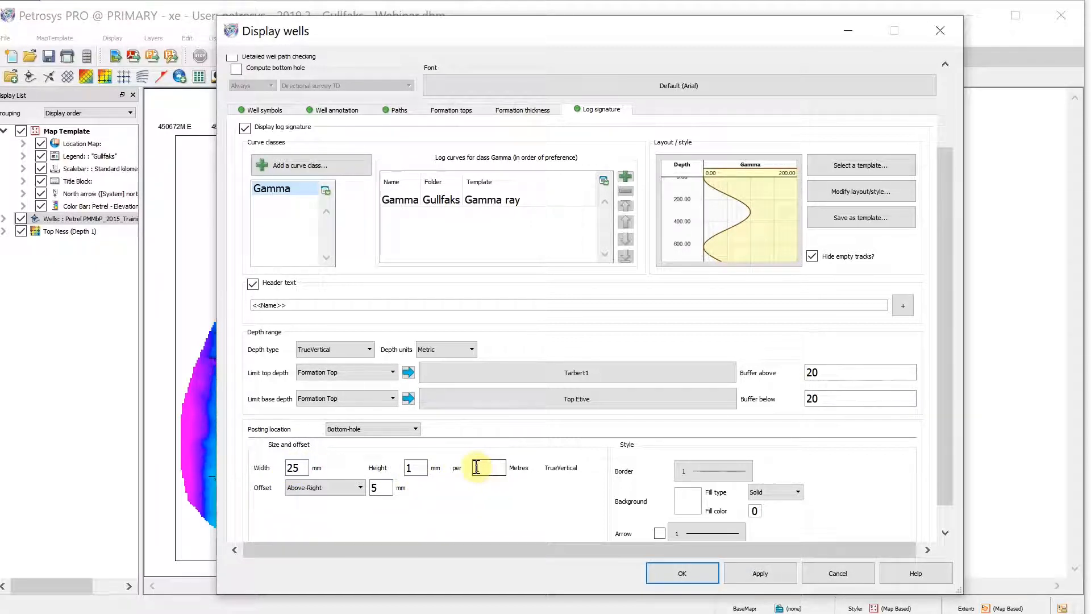
# Set the log signature offset to Above-Left and accept the well display settings
pyautogui.click(327, 491)
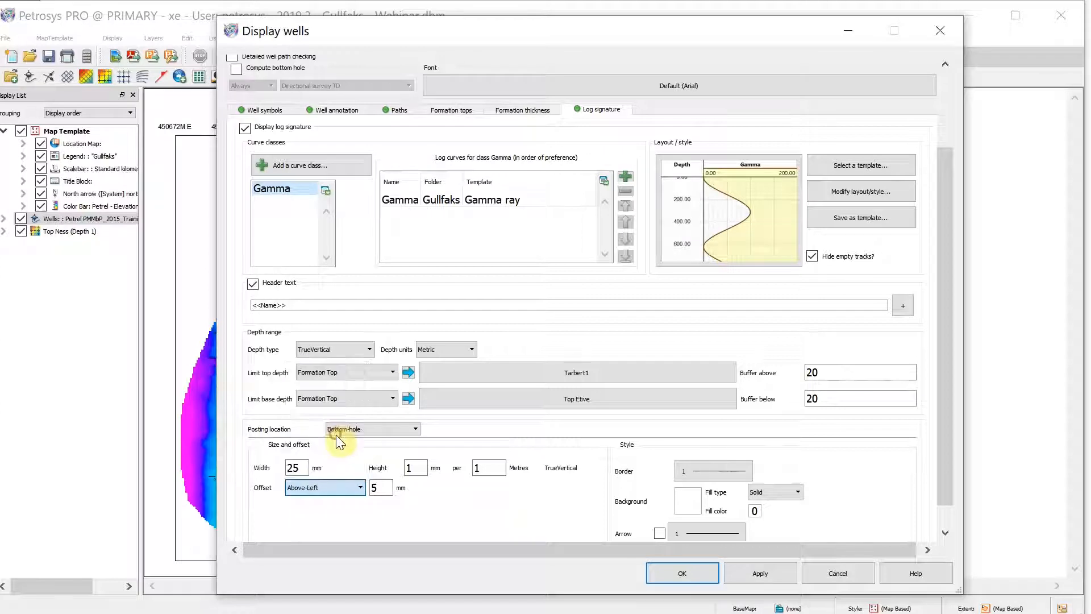
pyautogui.click(336, 435)
pyautogui.scroll(-2, 774, 469)
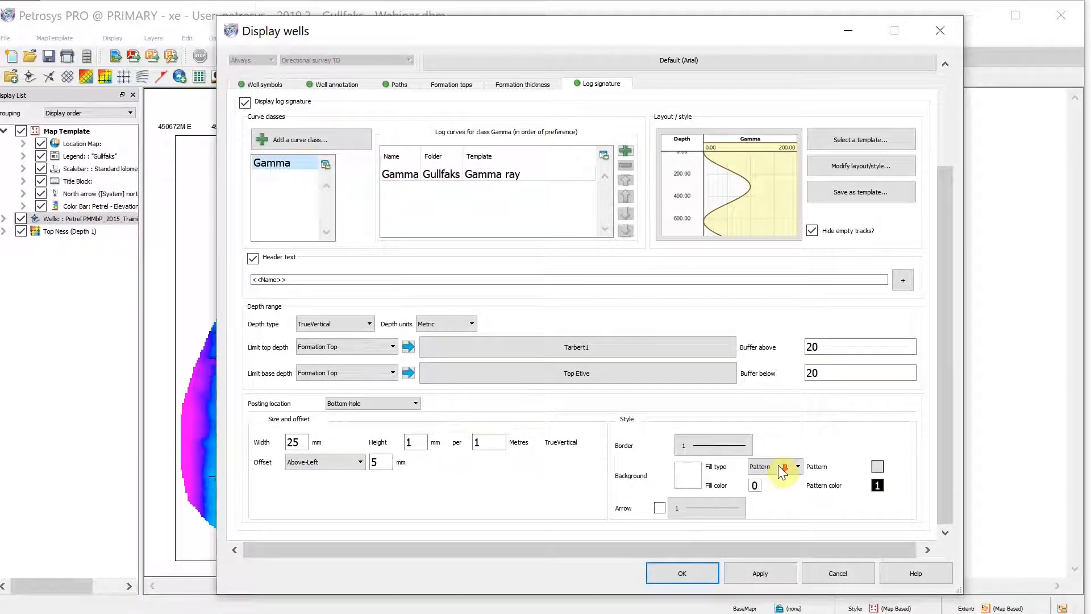
pyautogui.click(696, 571)
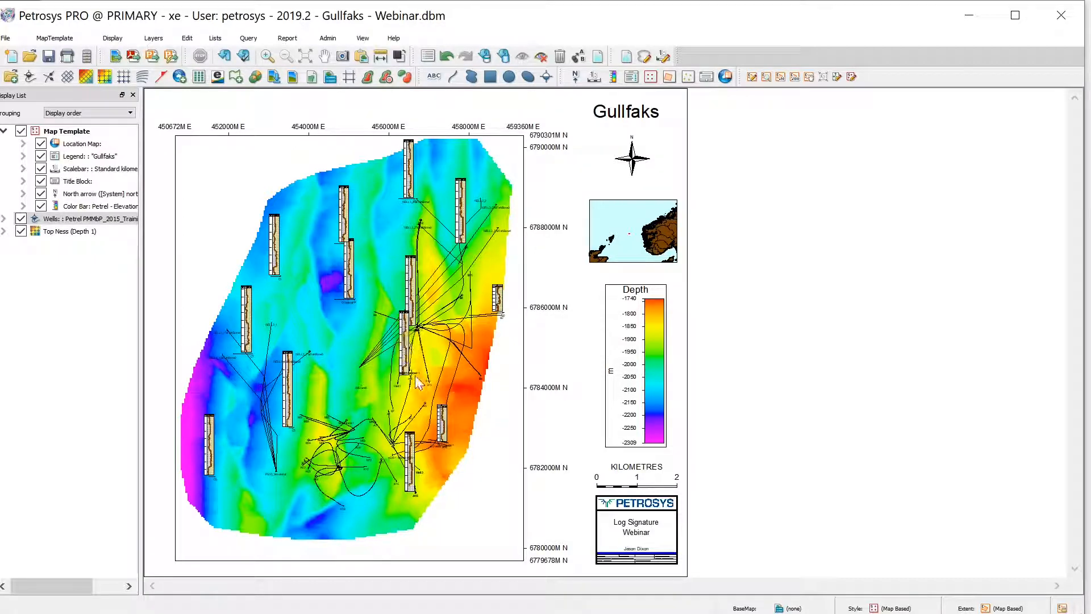
# Reposition the B9 well's log signature inset with the Log Signature overpost correction
pyautogui.scroll(2, 412, 376)
pyautogui.scroll(1, 587, 319)
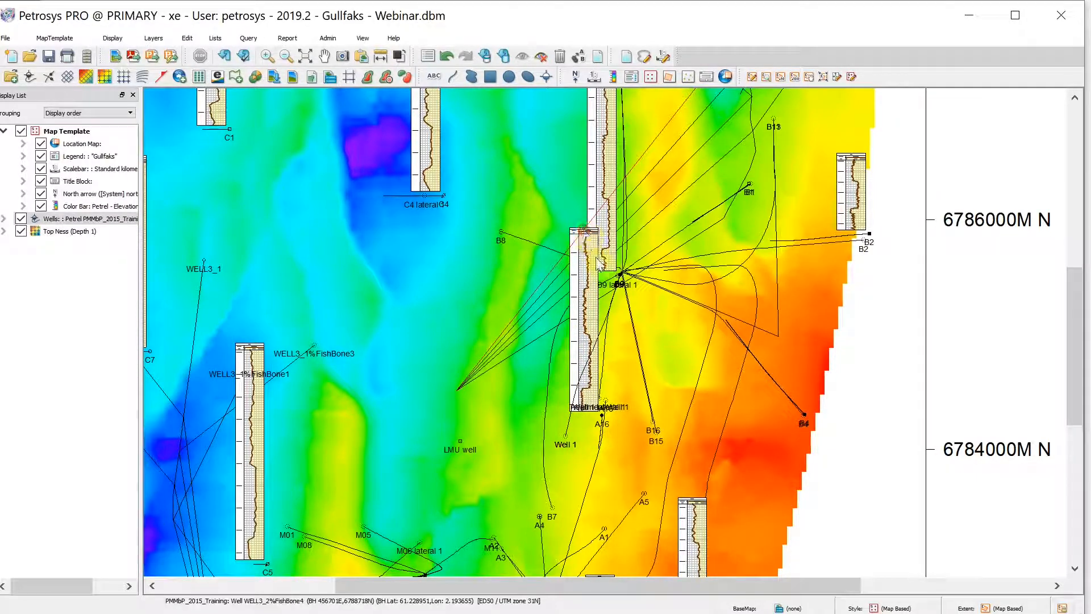
pyautogui.rightClick(621, 279)
pyautogui.moveTo(673, 400)
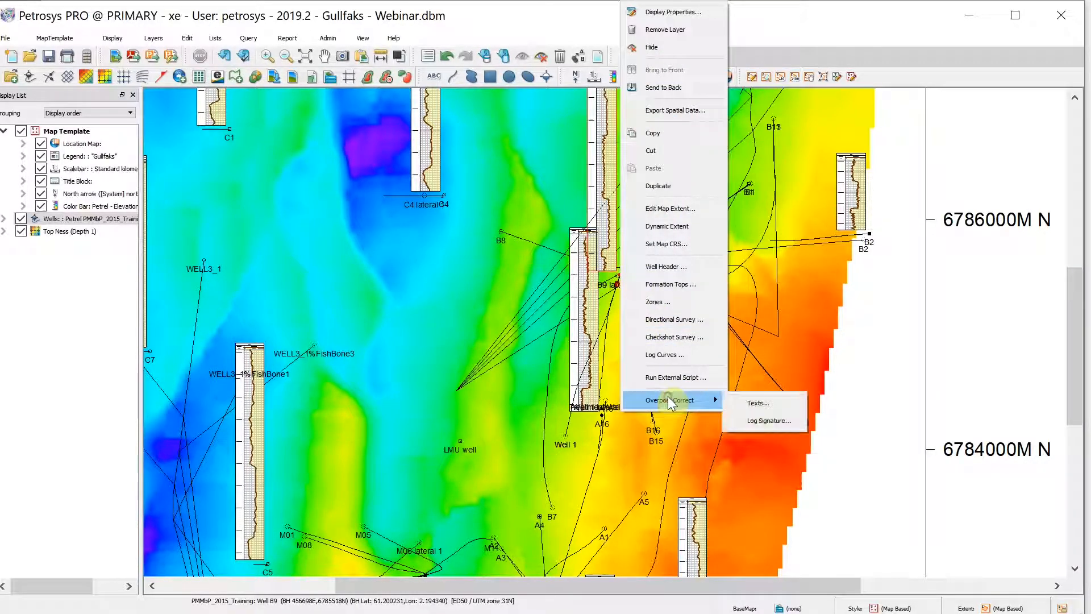
pyautogui.click(763, 422)
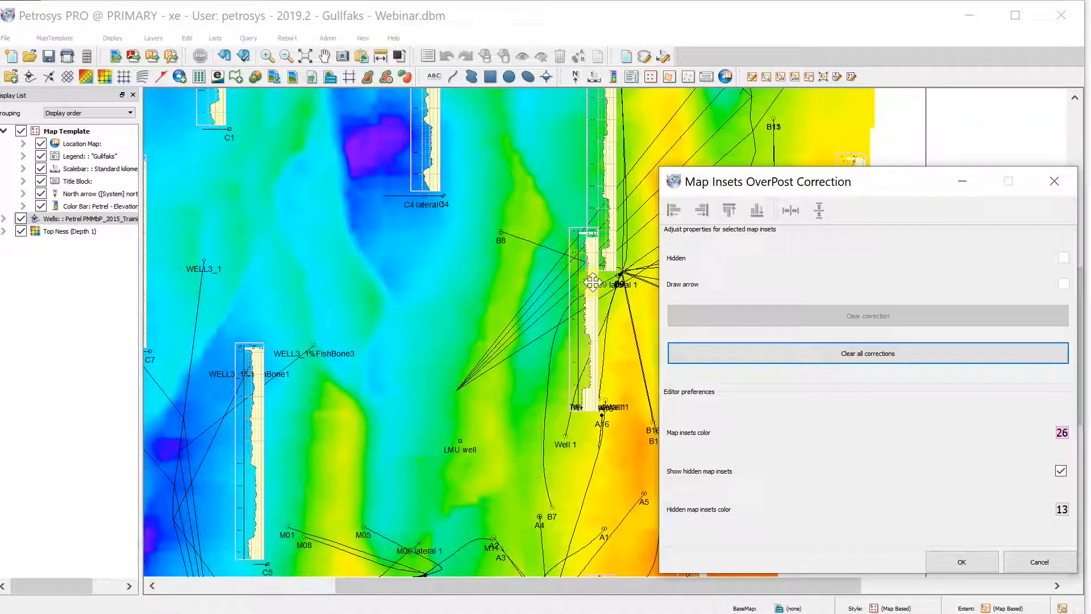
pyautogui.moveTo(593, 281); pyautogui.dragTo(553, 257)
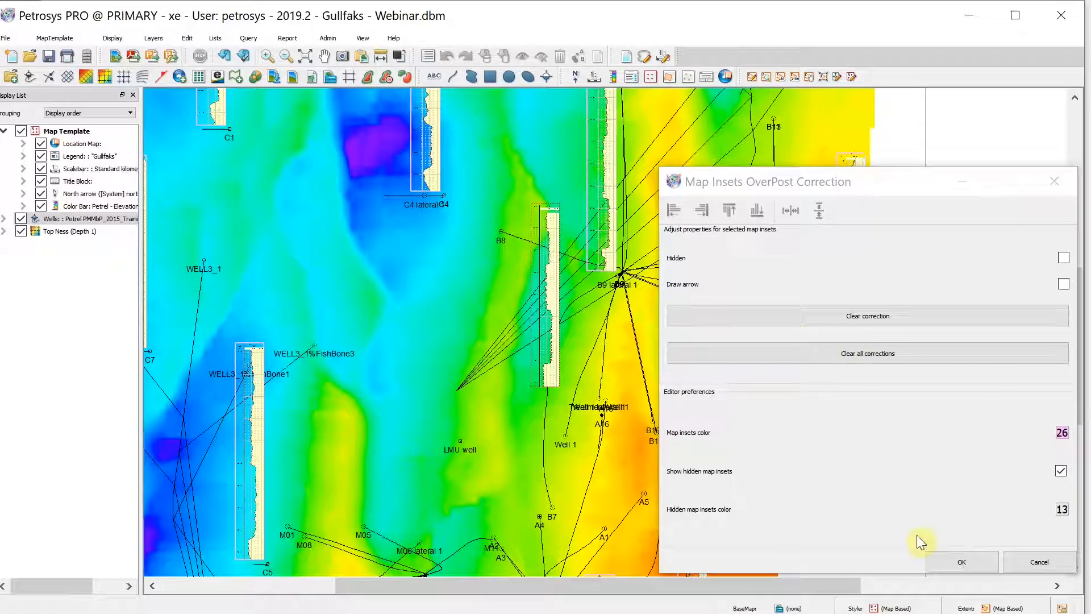
pyautogui.click(957, 560)
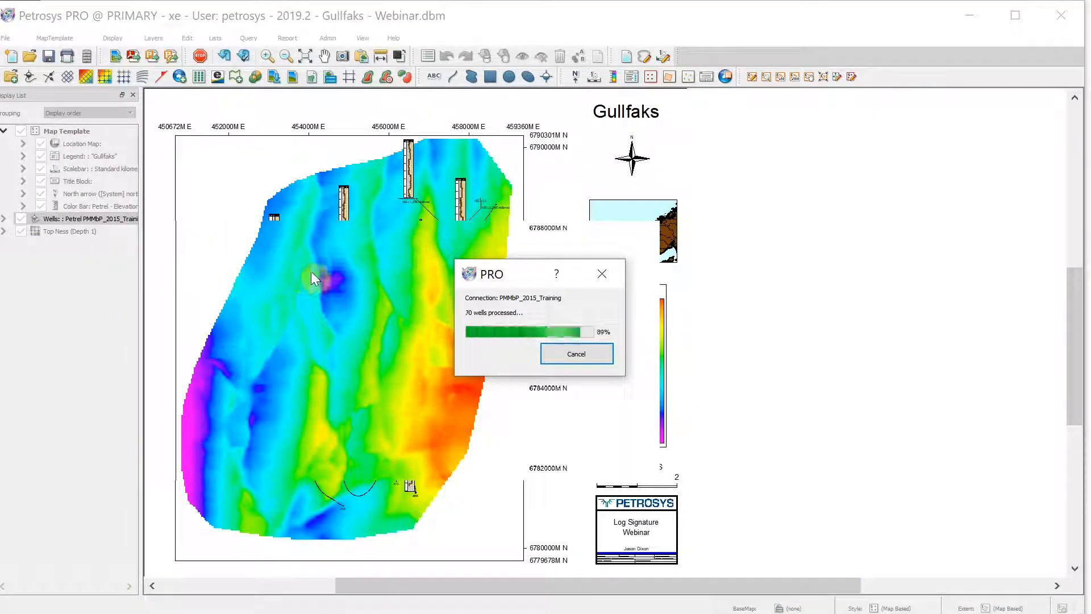
# Add a curve class named Poro using the Gulfaks Porosity log curve
pyautogui.scroll(-3, 471, 325)
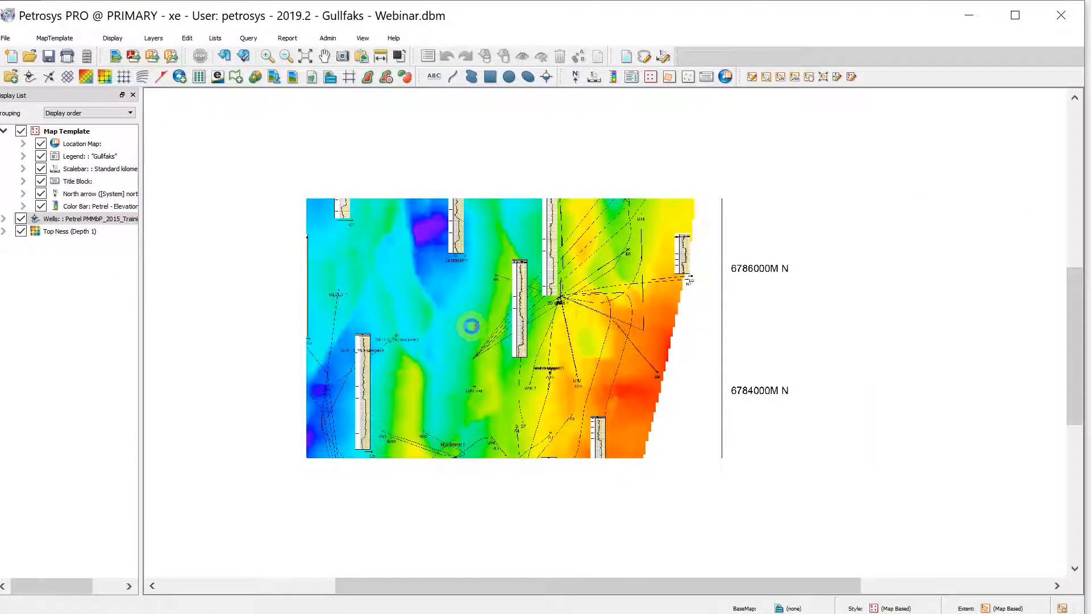
pyautogui.scroll(-2, 470, 325)
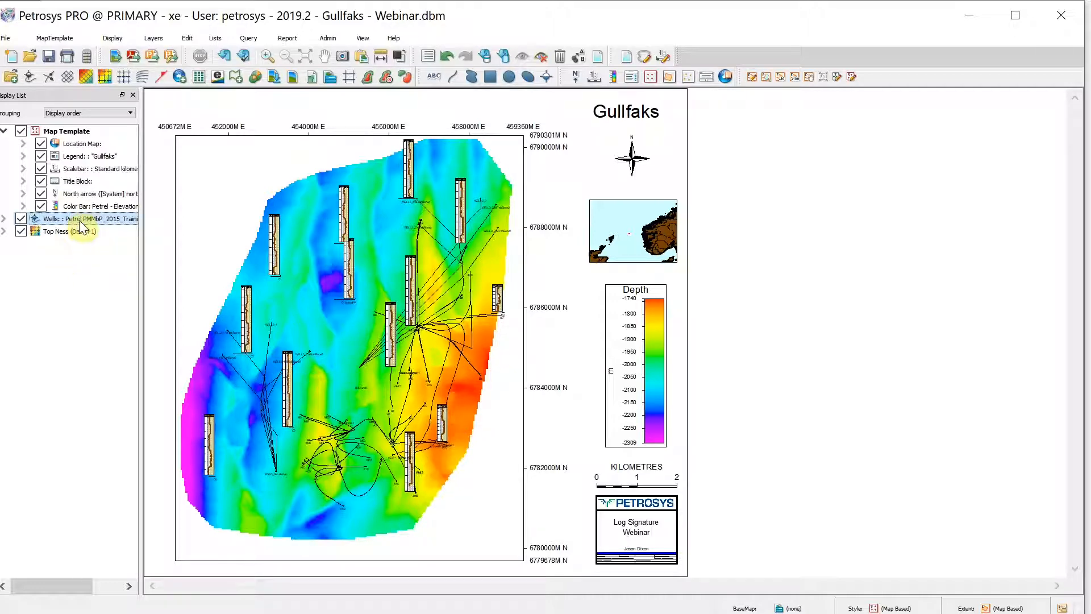
pyautogui.doubleClick(117, 223)
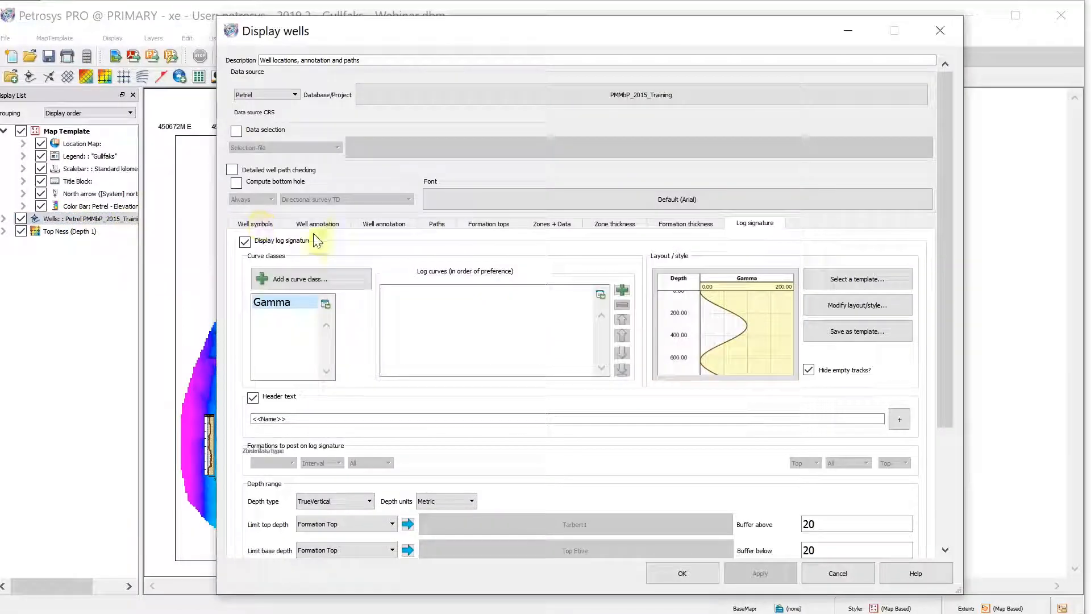
pyautogui.click(297, 267)
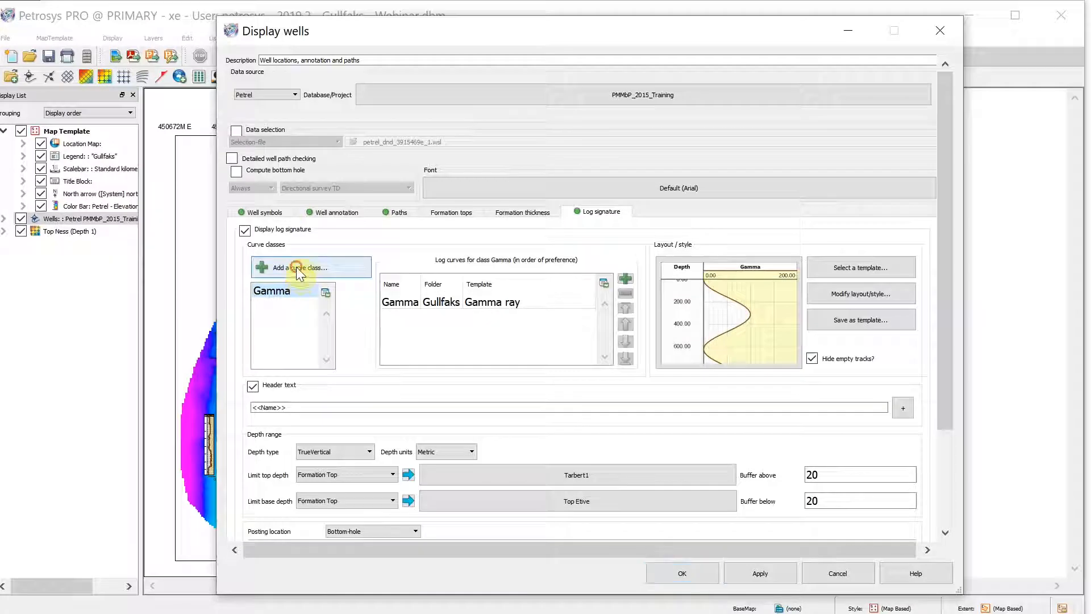
pyautogui.click(248, 212)
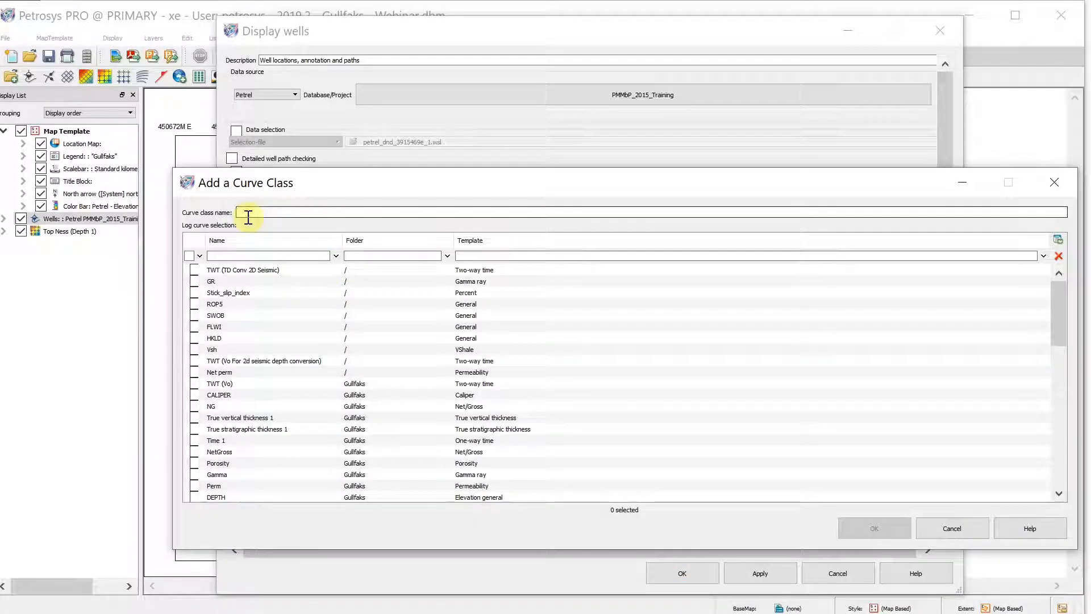
pyautogui.write('Poro')
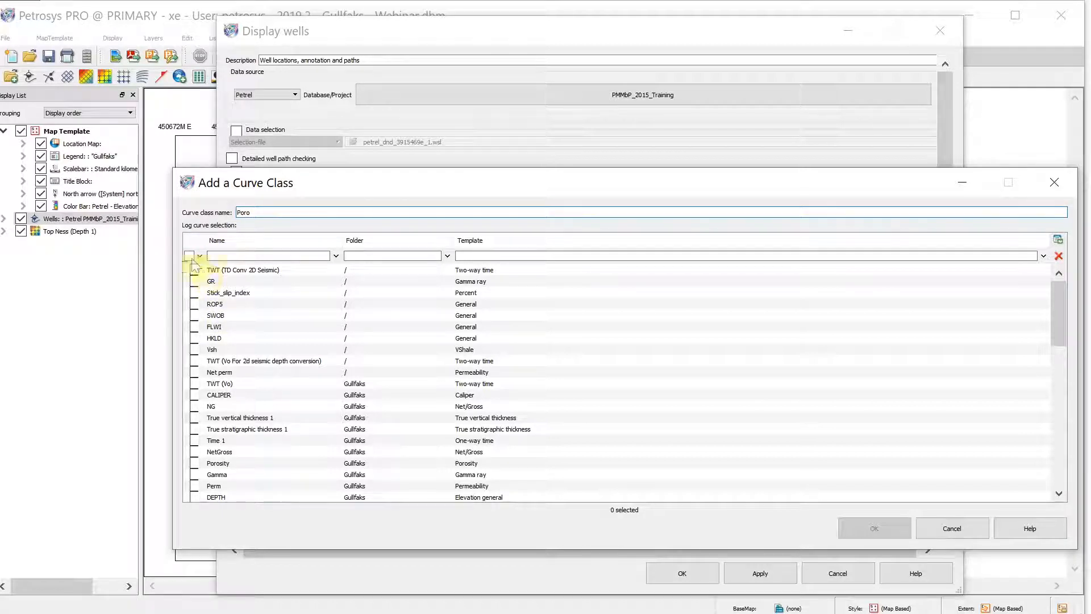
pyautogui.click(215, 256)
pyautogui.write('po')
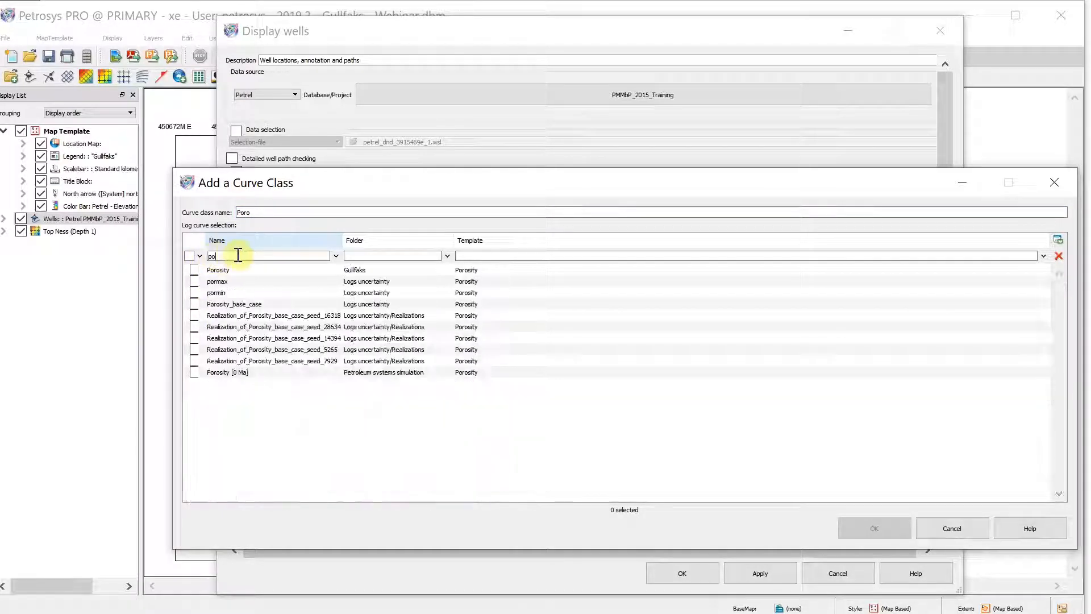
pyautogui.click(195, 372)
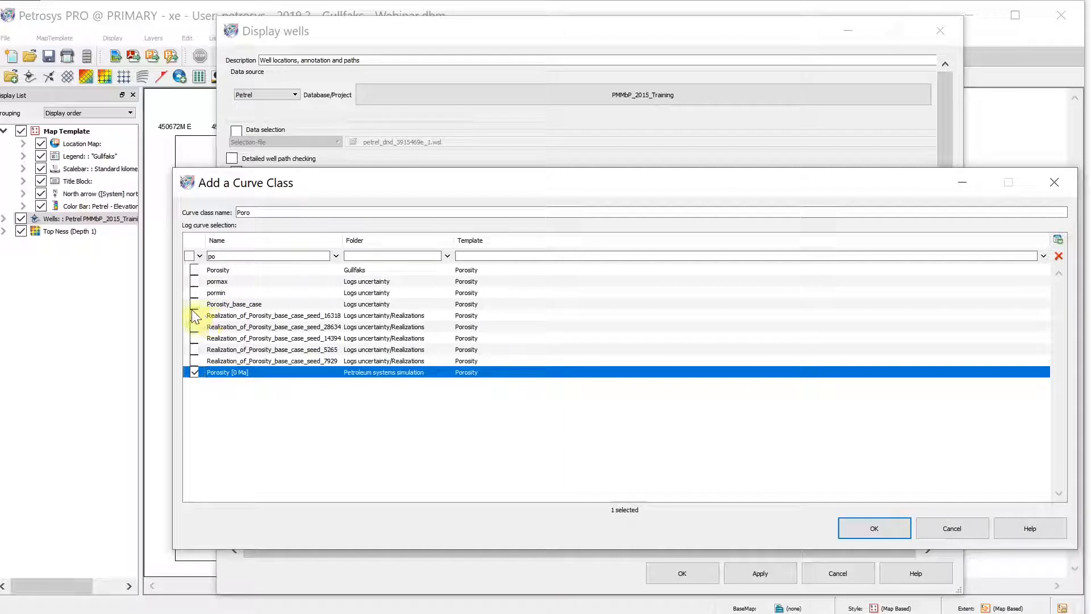
pyautogui.click(194, 270)
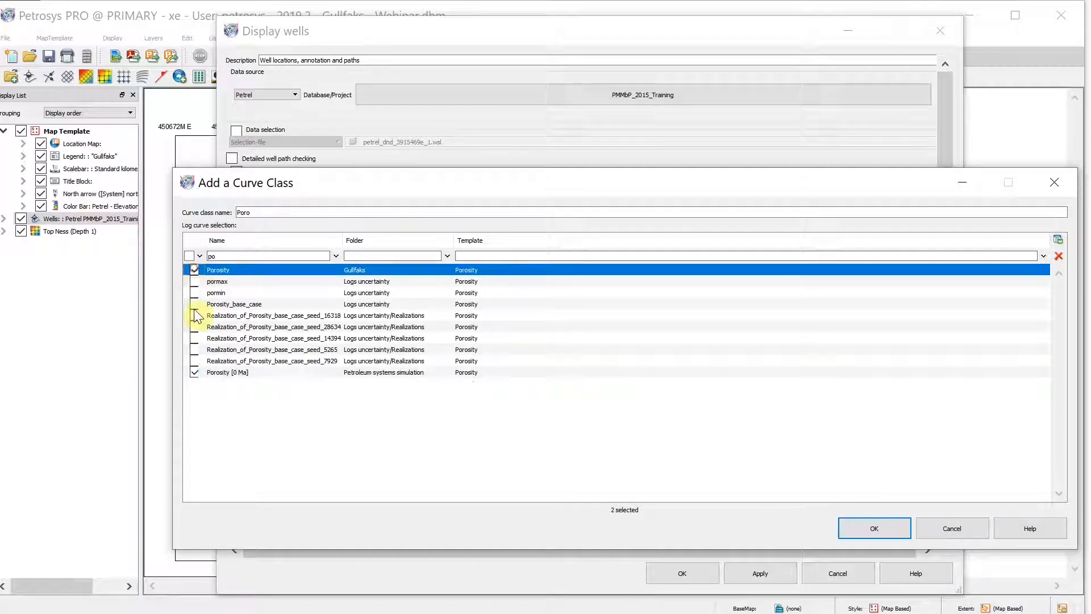
pyautogui.click(194, 372)
pyautogui.click(875, 530)
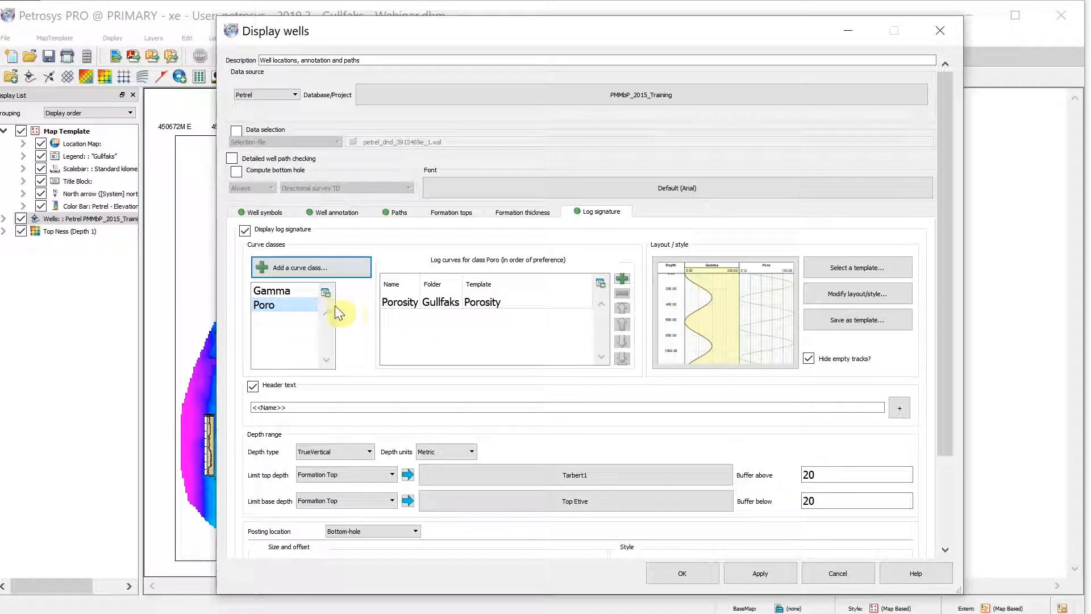
# Add a curve class named Net Gross using the Gulfaks NetGross log curve
pyautogui.click(286, 266)
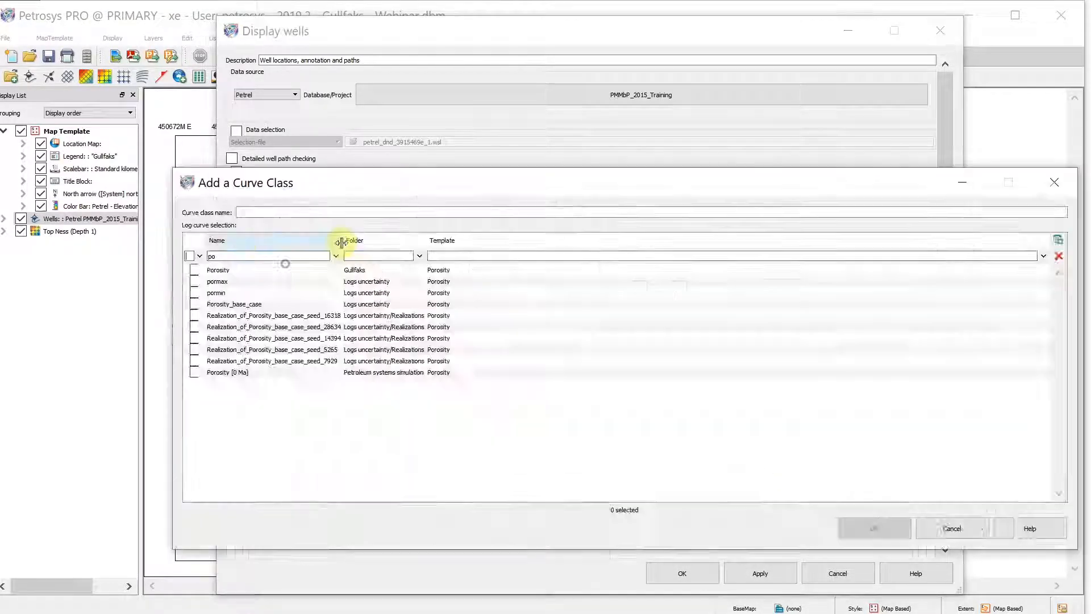
pyautogui.click(239, 212)
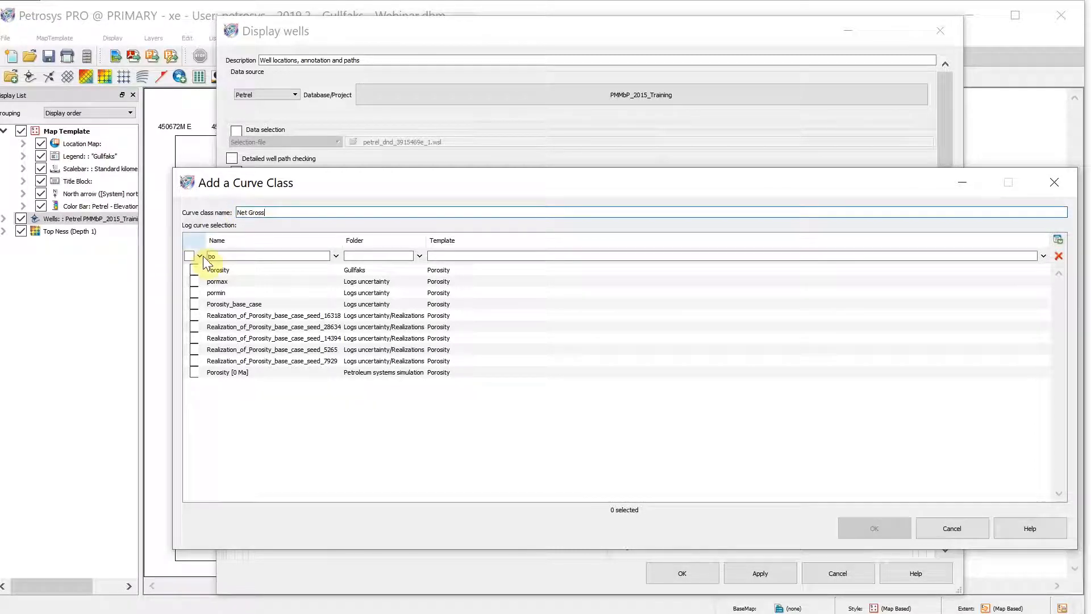
pyautogui.moveTo(220, 255); pyautogui.dragTo(195, 258)
pyautogui.write('n')
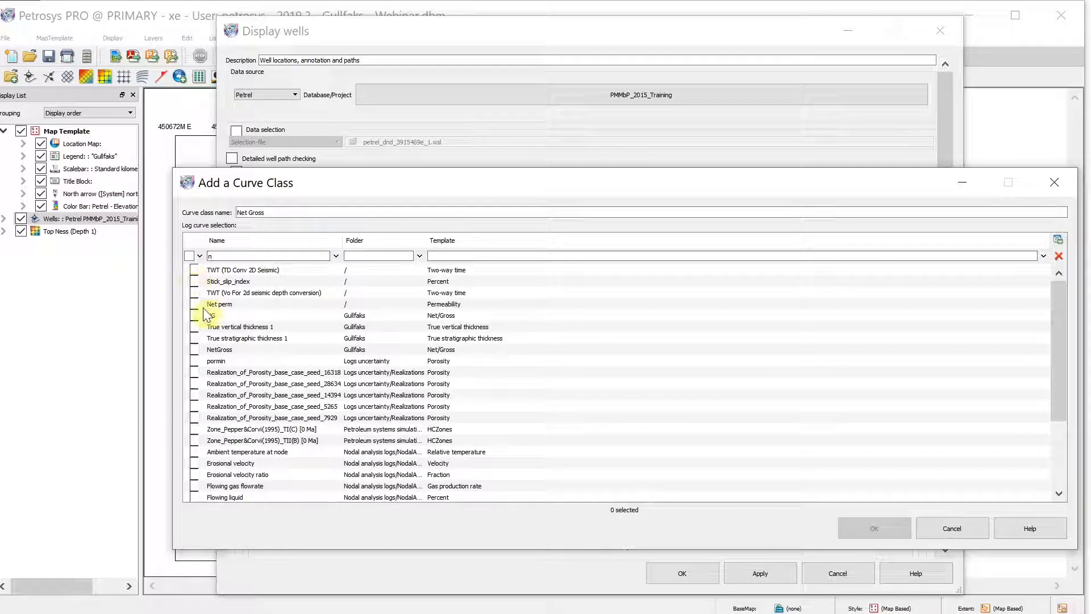
pyautogui.click(195, 349)
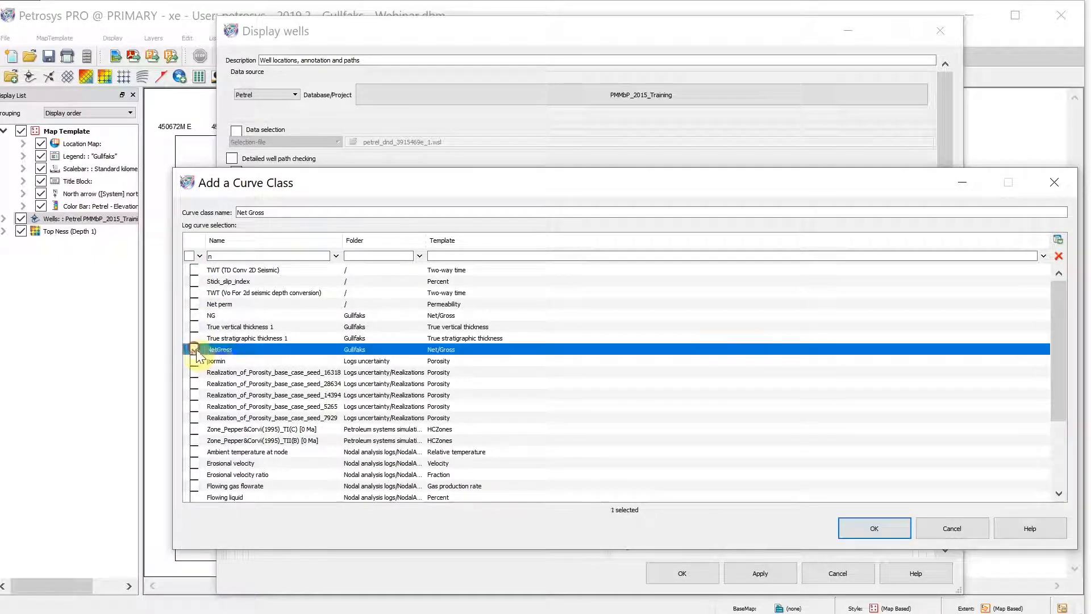
pyautogui.click(902, 537)
pyautogui.click(298, 320)
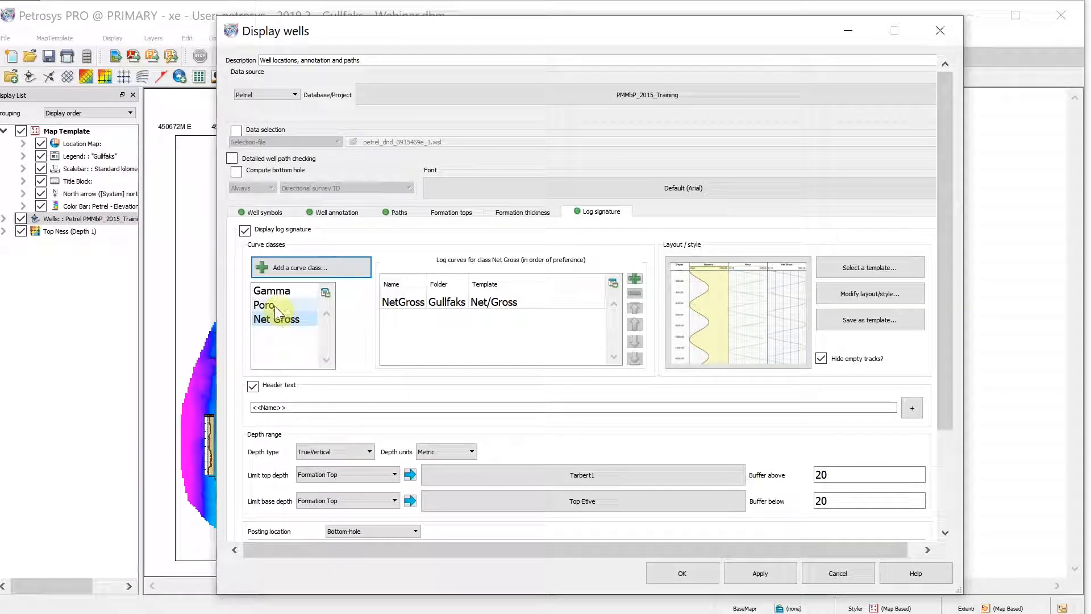
# Open the log signature layout editor and stack the Net Gross track into the Poro track
pyautogui.click(761, 290)
pyautogui.click(761, 289)
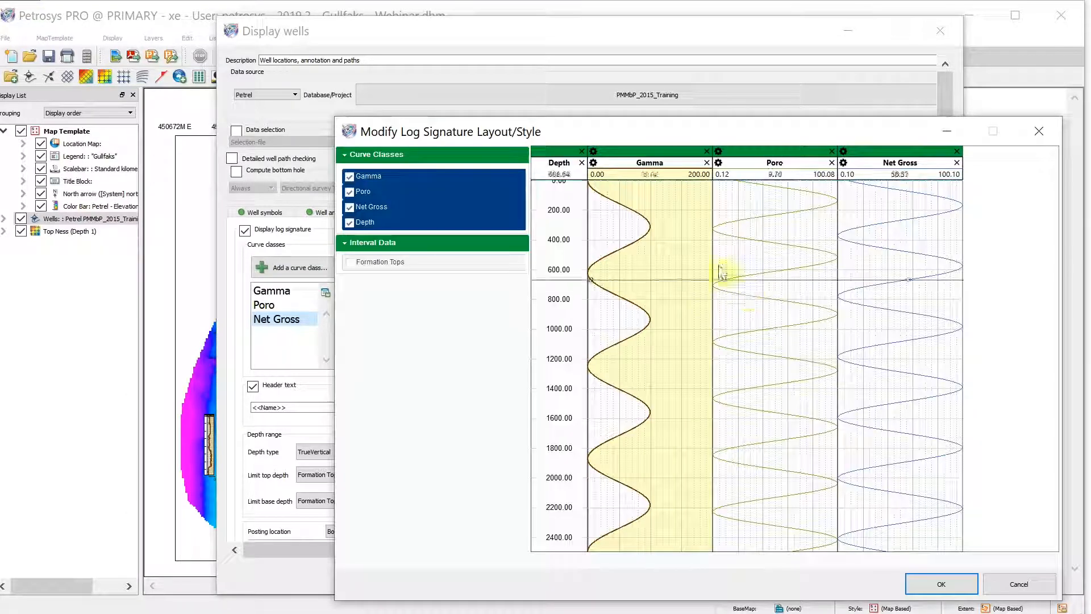
pyautogui.moveTo(878, 155); pyautogui.dragTo(793, 177)
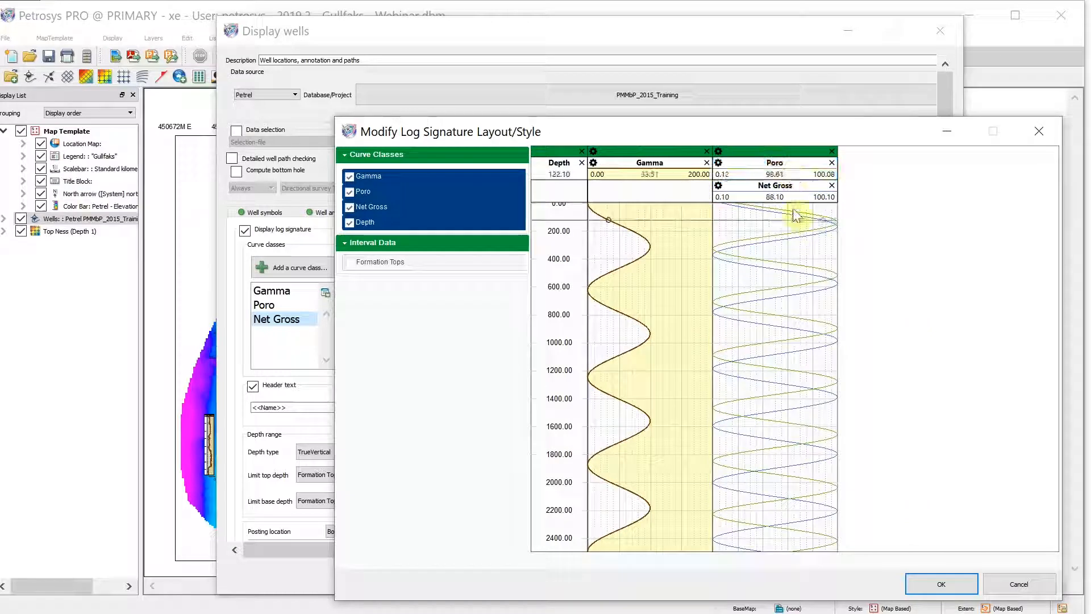
# Set the Poro curve's display range to 0 to 0.3
pyautogui.doubleClick(768, 166)
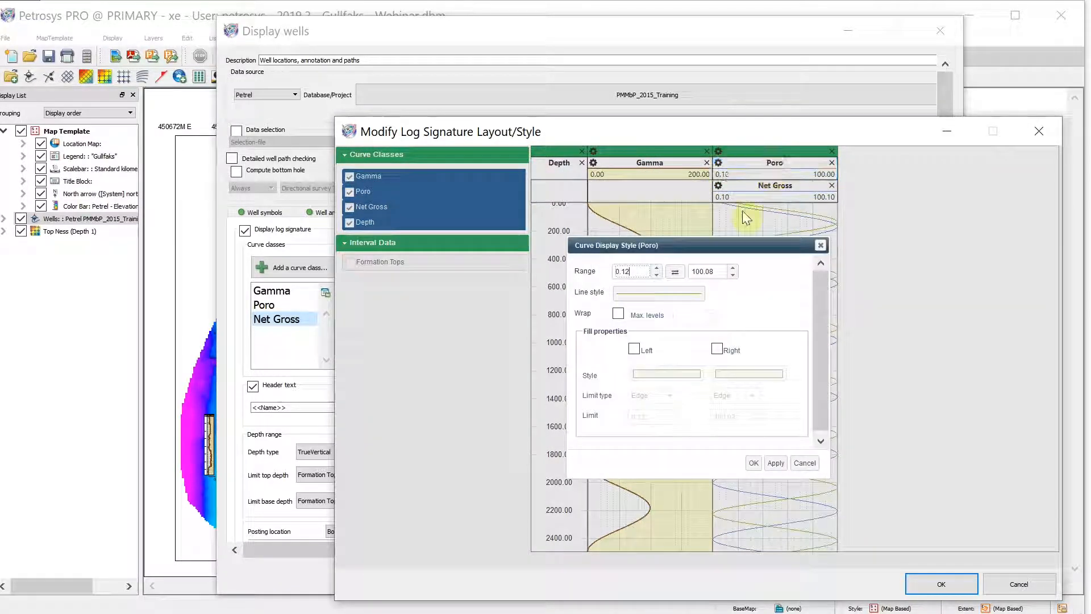
pyautogui.moveTo(638, 271); pyautogui.dragTo(589, 272)
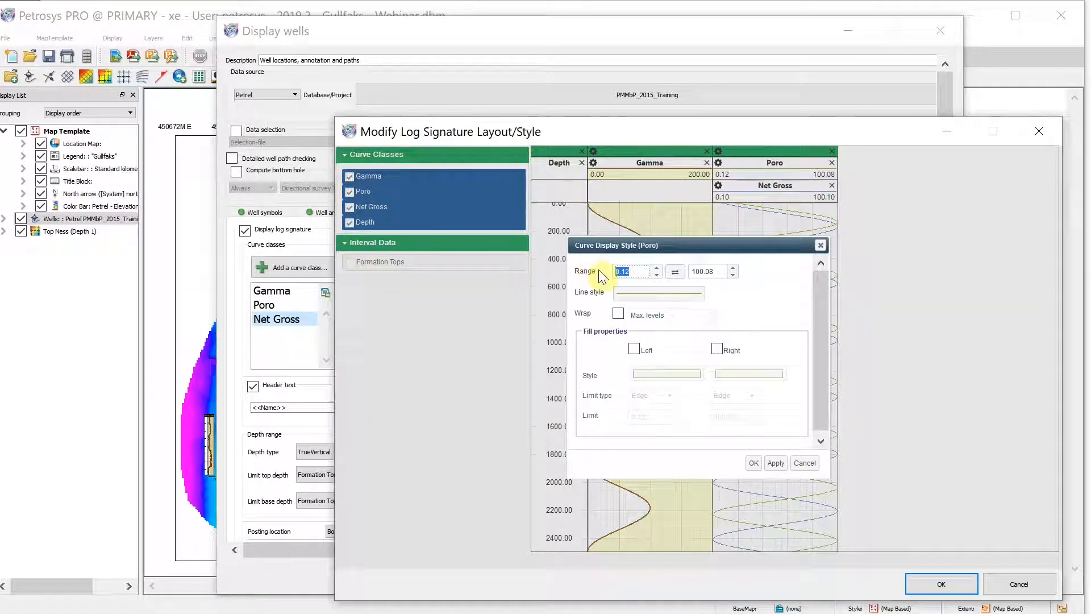
pyautogui.write('0')
pyautogui.press('Tab')
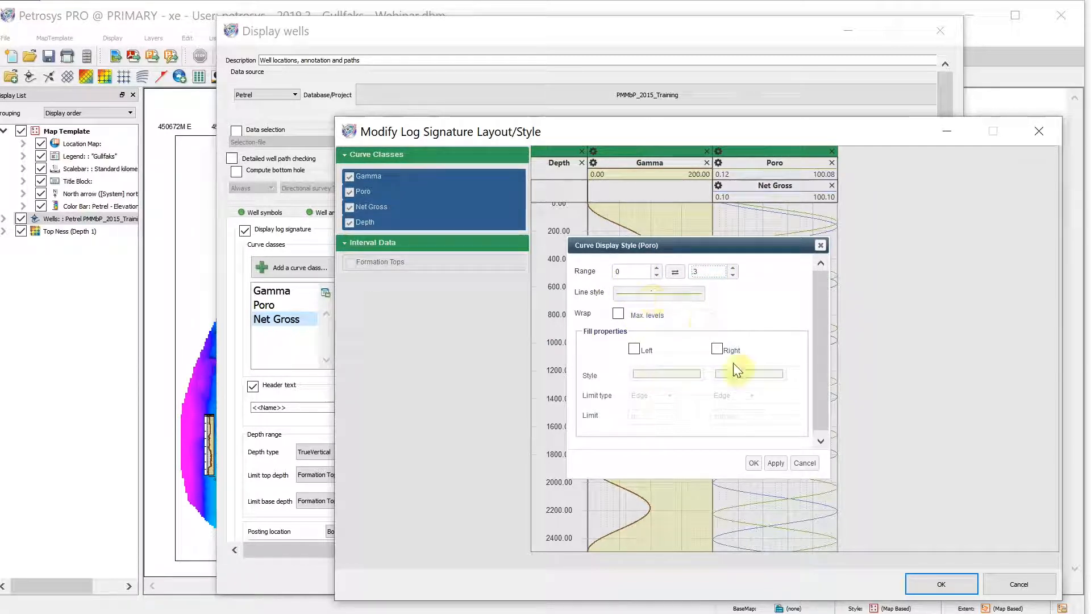
pyautogui.click(754, 464)
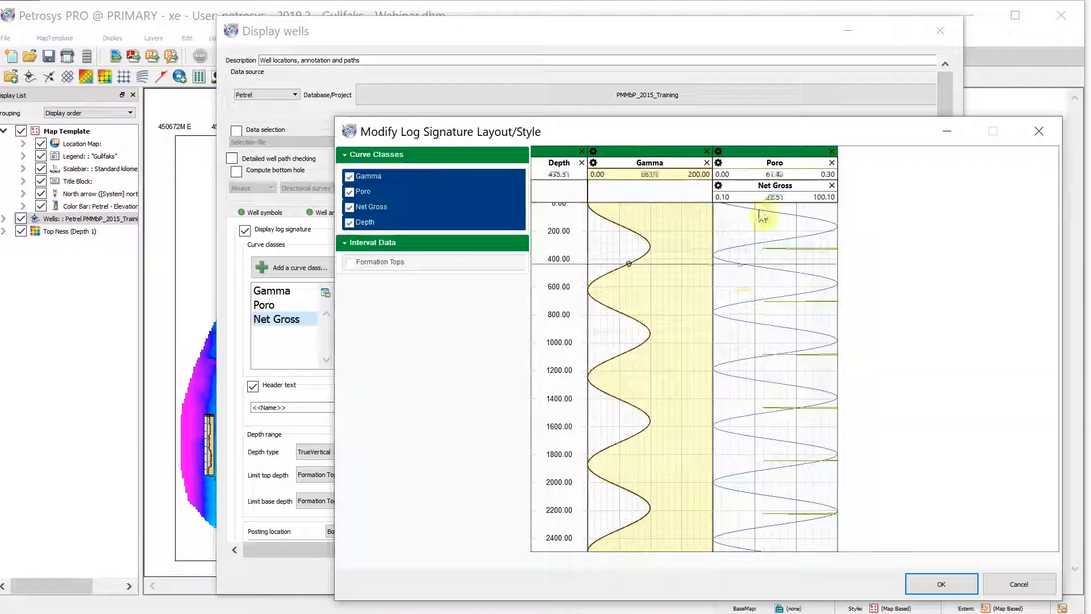
# Set the Net Gross curve's display range reversed, from 1 to 0
pyautogui.doubleClick(790, 196)
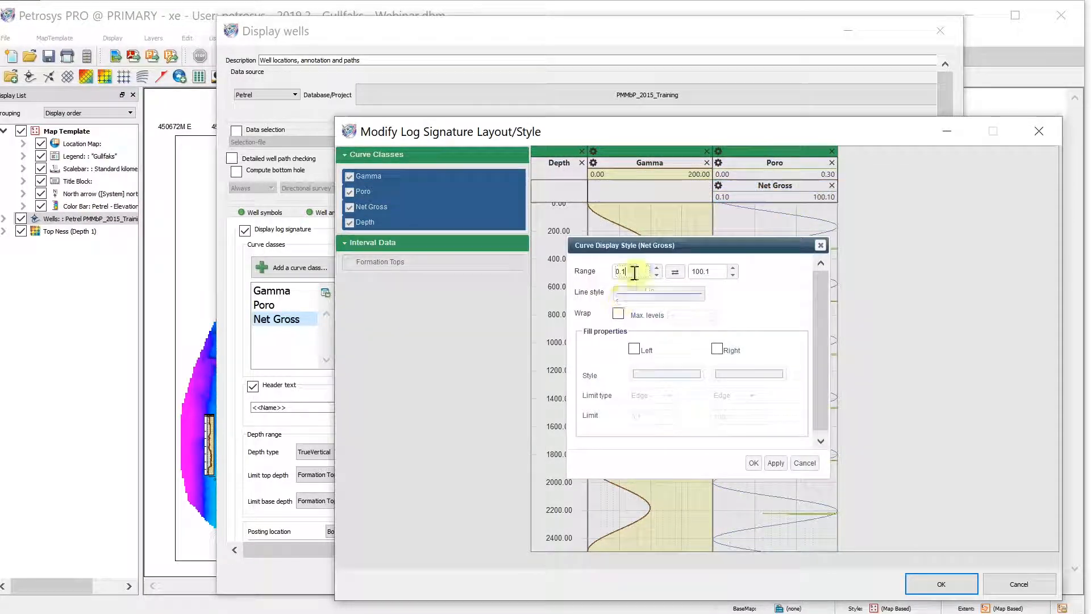
pyautogui.moveTo(633, 271); pyautogui.dragTo(559, 271)
pyautogui.write('1')
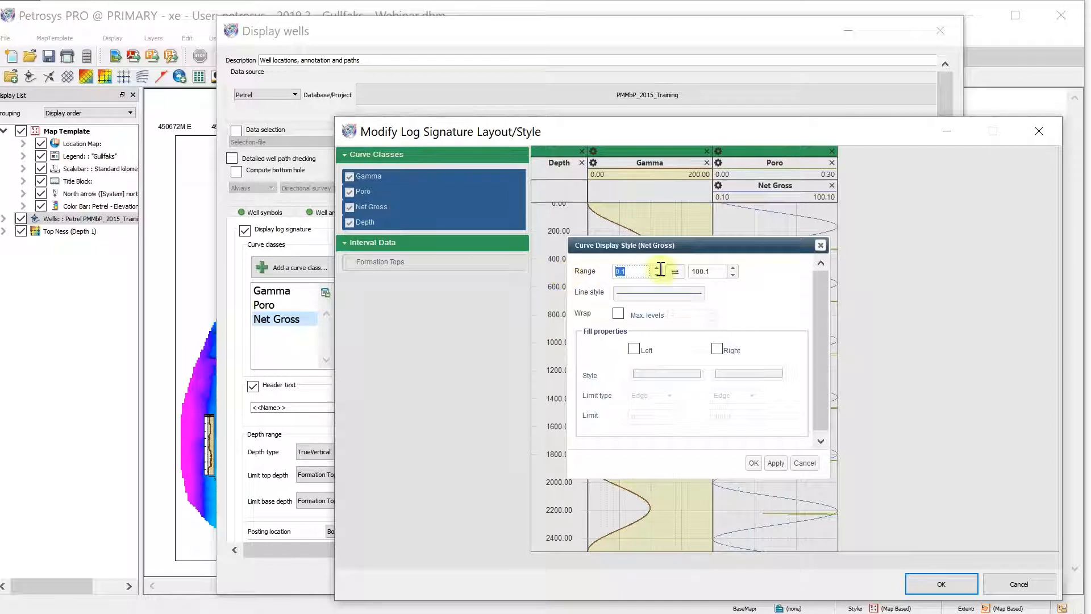
pyautogui.moveTo(723, 275); pyautogui.dragTo(625, 275)
pyautogui.write('0')
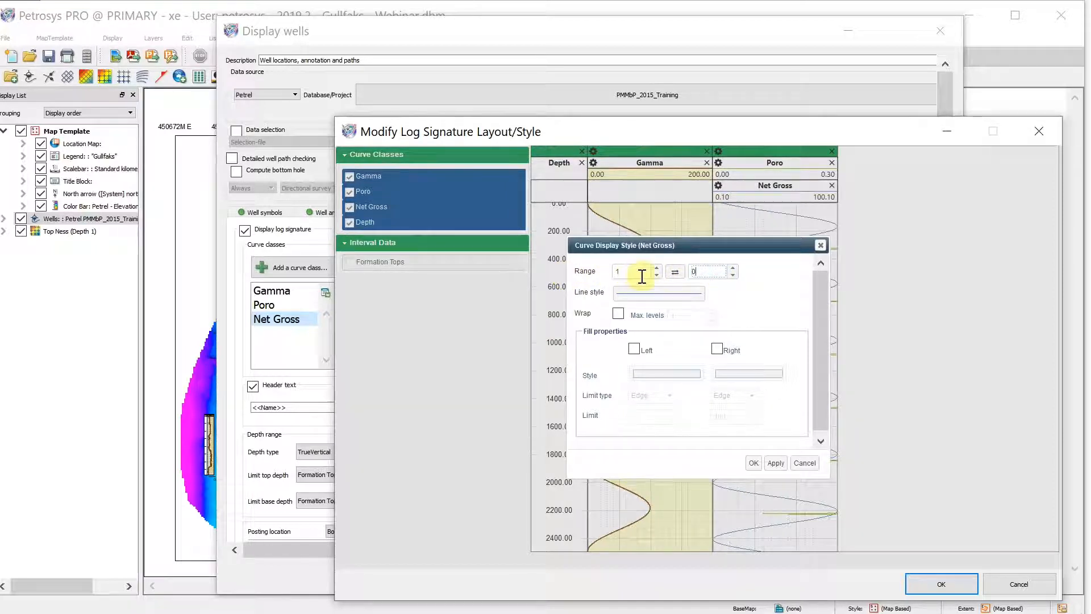
pyautogui.click(756, 463)
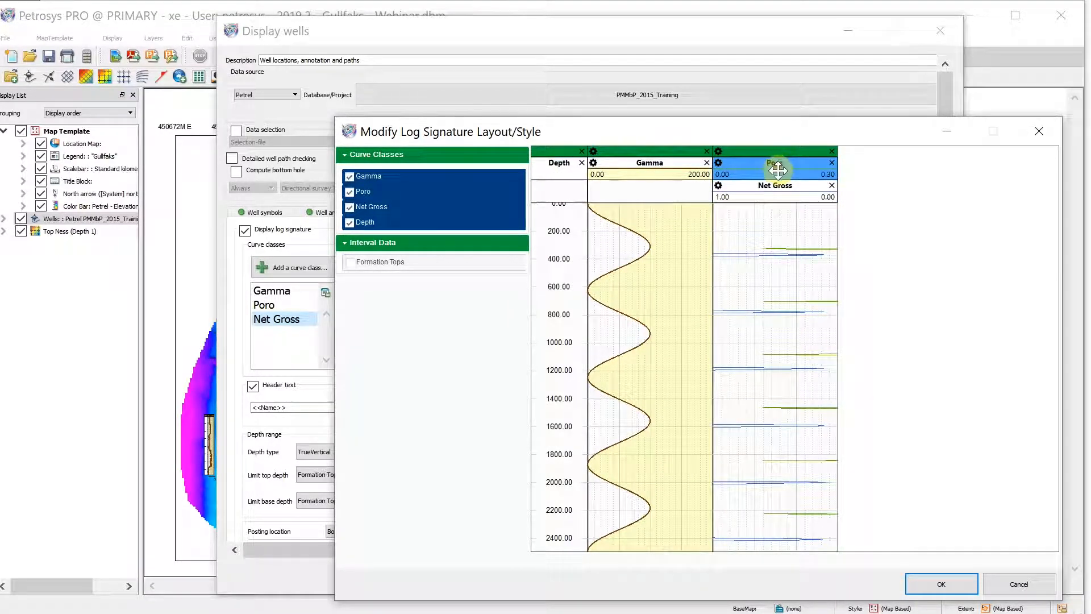
# Fill the Poro curve's right side in yellow up to the Net Gross curve and apply the layout
pyautogui.doubleClick(777, 169)
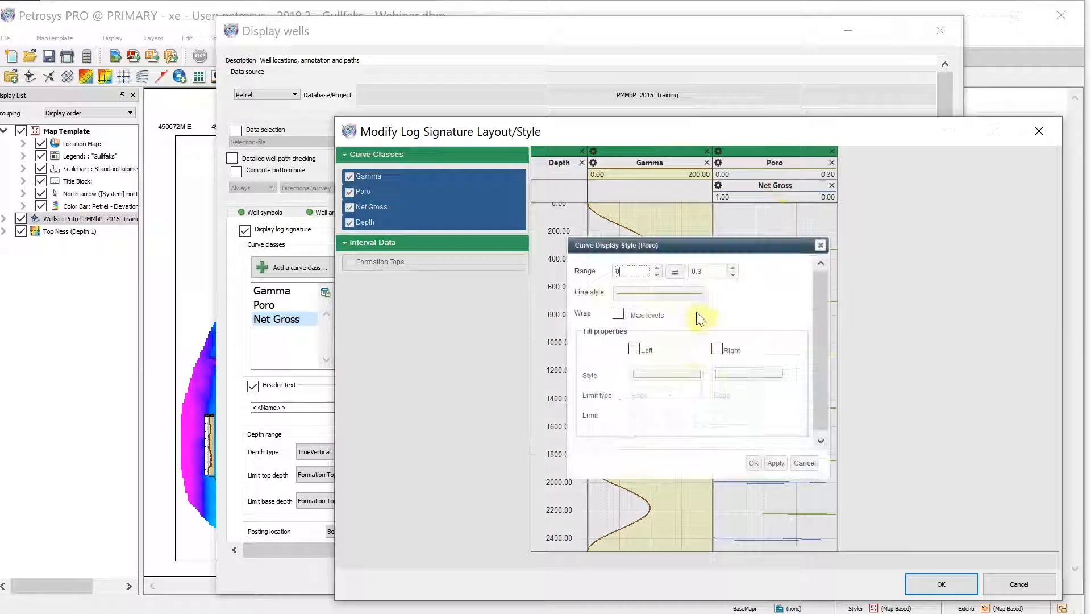
pyautogui.click(717, 349)
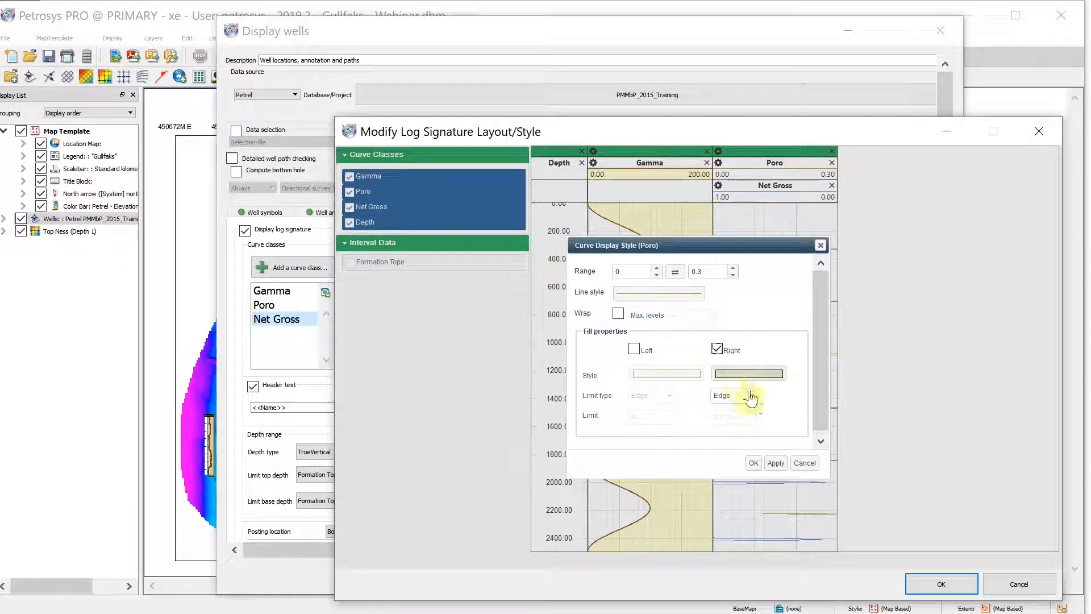
pyautogui.click(745, 374)
pyautogui.click(679, 339)
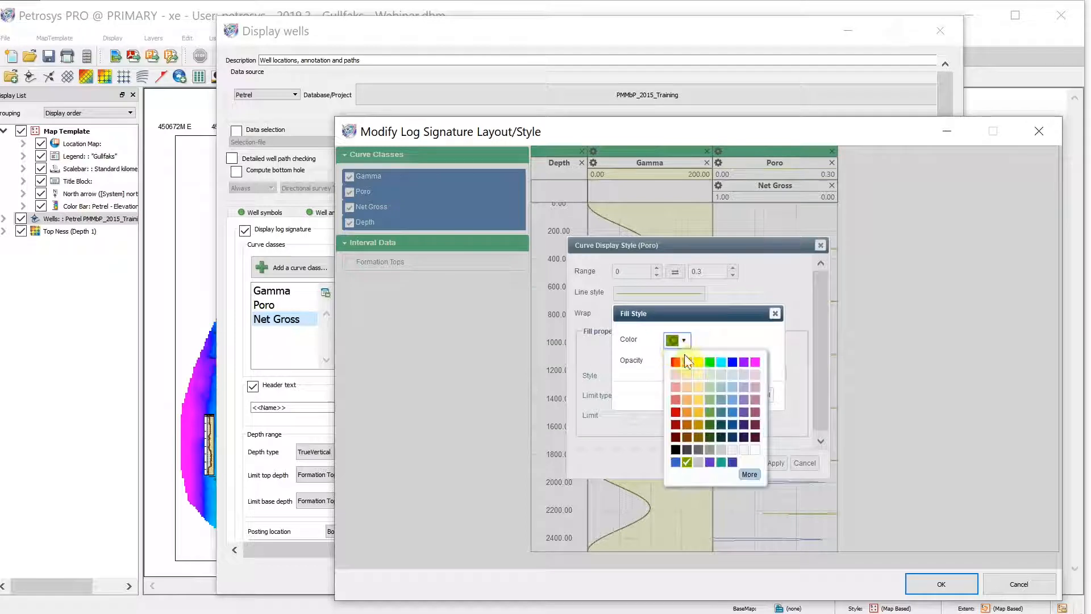
pyautogui.click(695, 361)
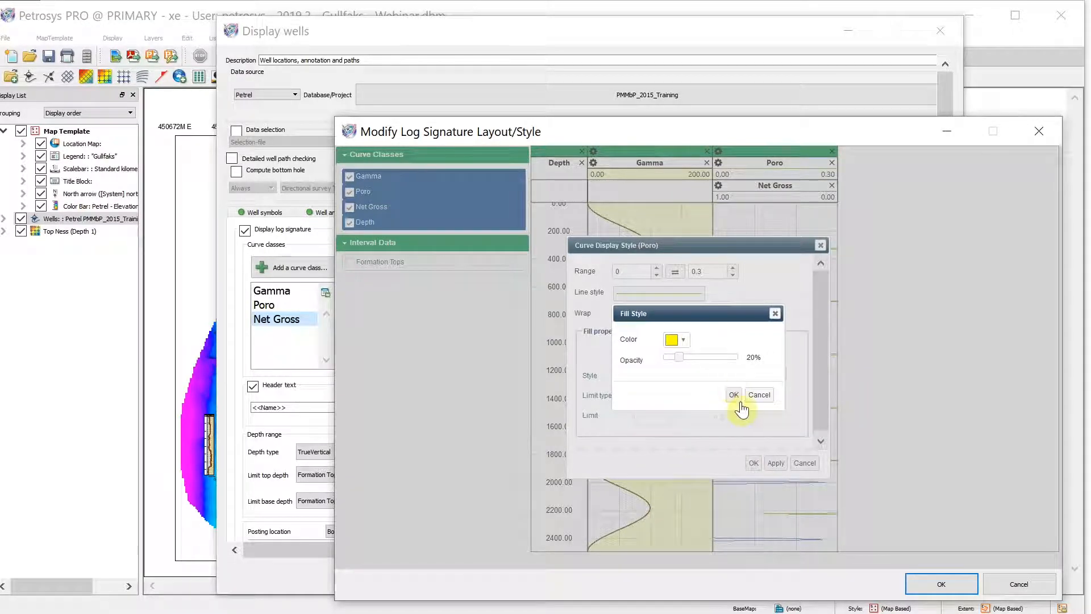
pyautogui.click(735, 396)
pyautogui.click(737, 398)
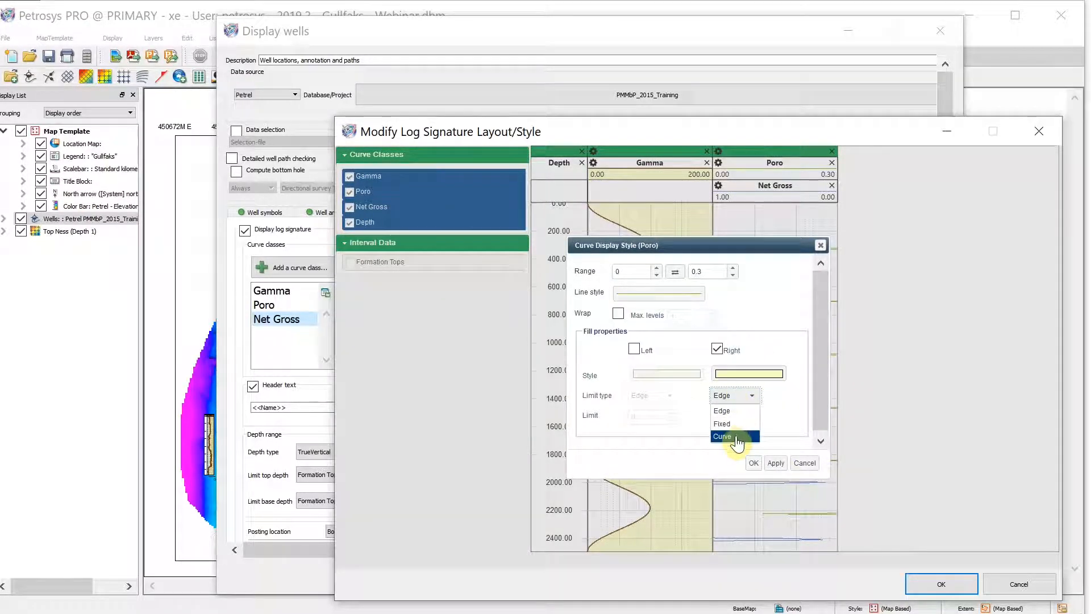
pyautogui.click(734, 436)
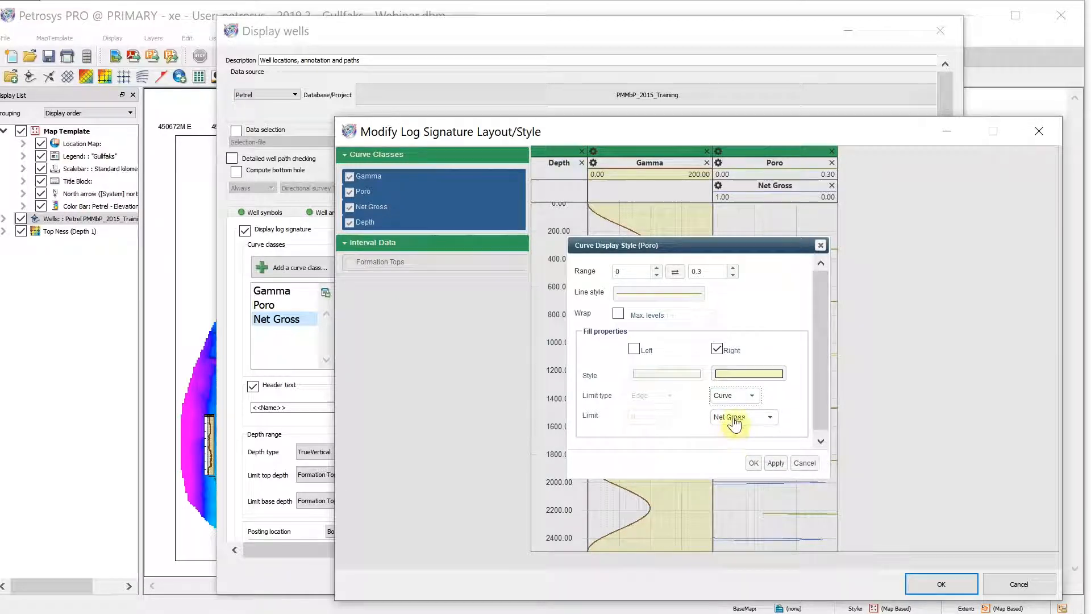
pyautogui.click(754, 463)
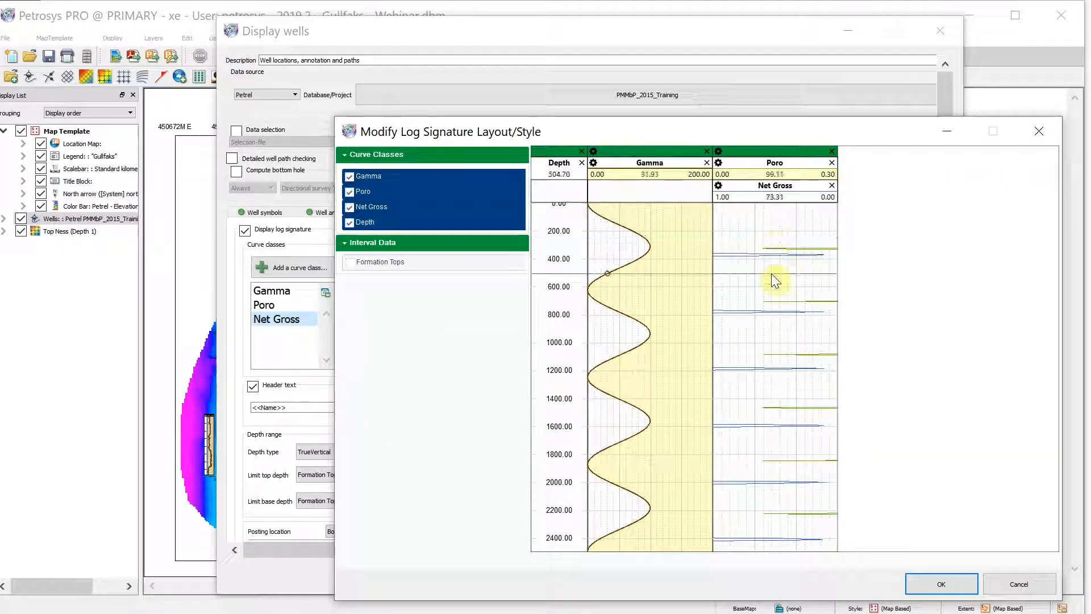
pyautogui.click(958, 584)
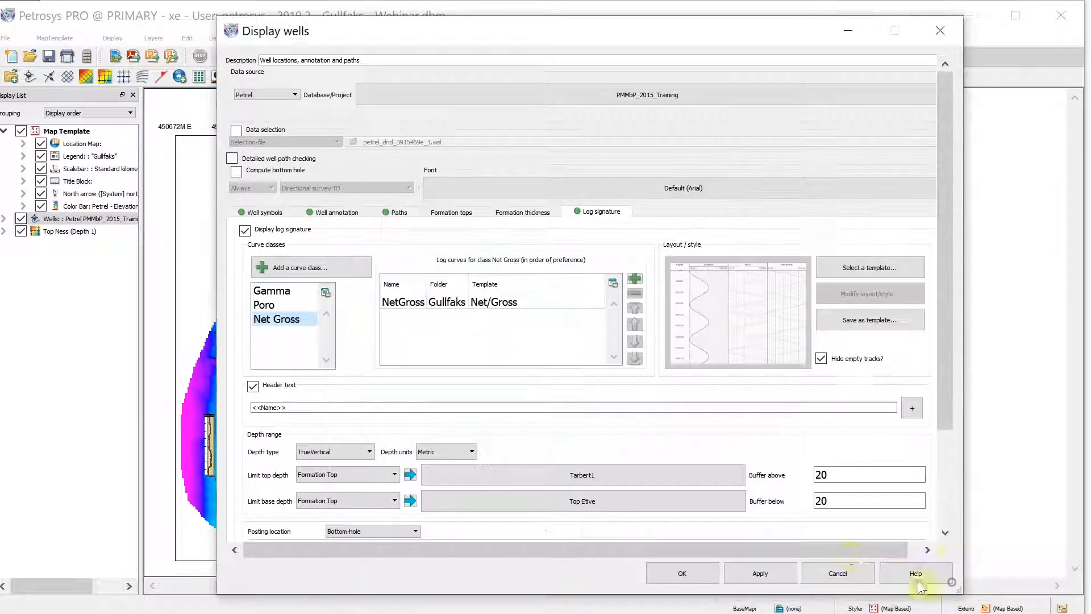
pyautogui.click(681, 575)
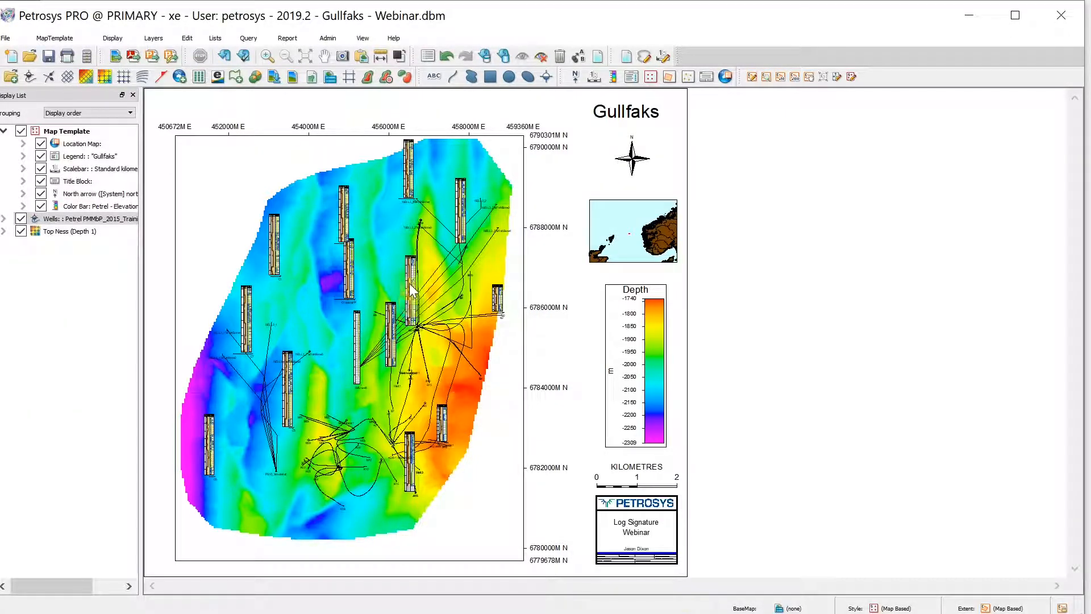
# Set the log signature width to 50 mm
pyautogui.scroll(3, 391, 334)
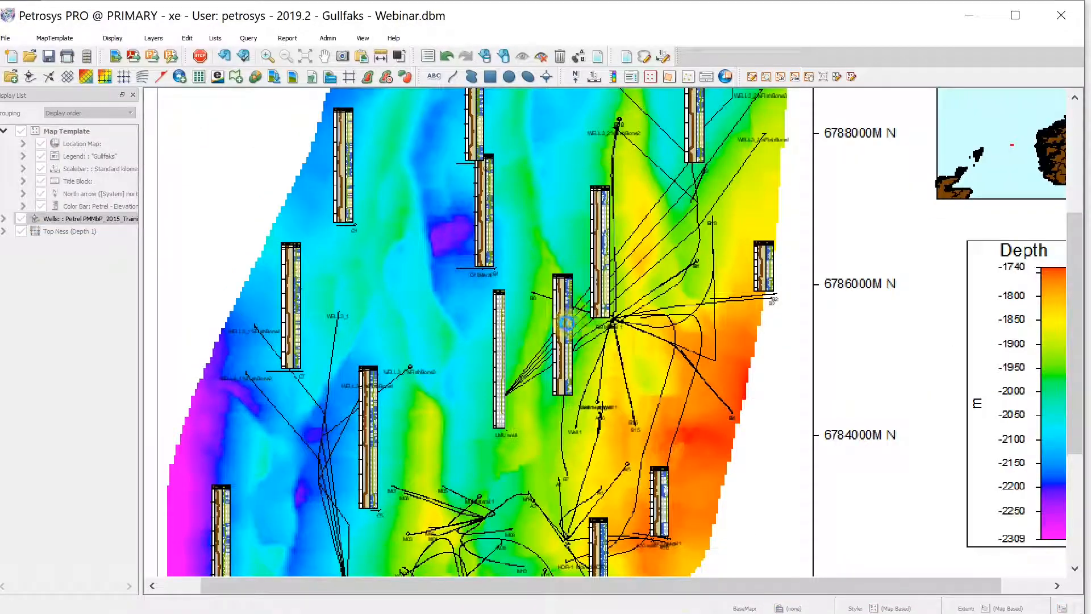
pyautogui.scroll(1, 566, 329)
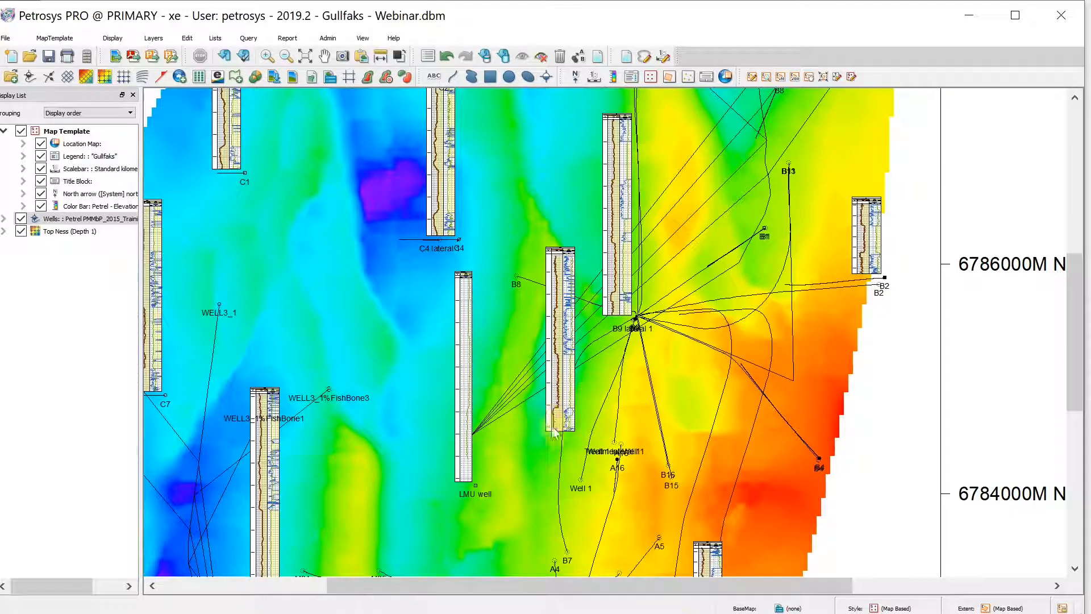
pyautogui.click(92, 220)
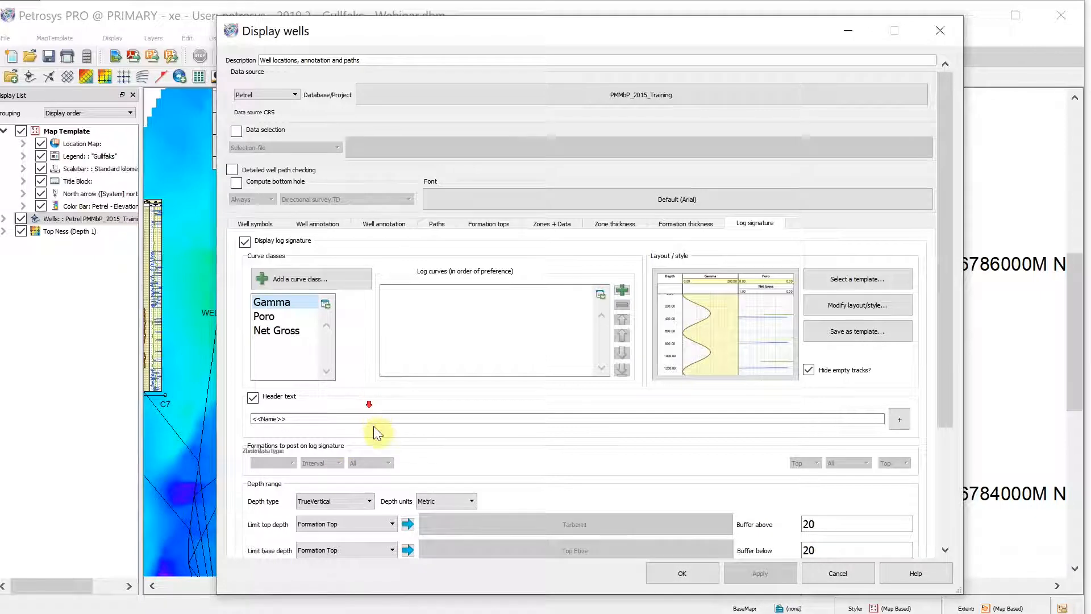
pyautogui.scroll(-5, 448, 389)
pyautogui.doubleClick(287, 443)
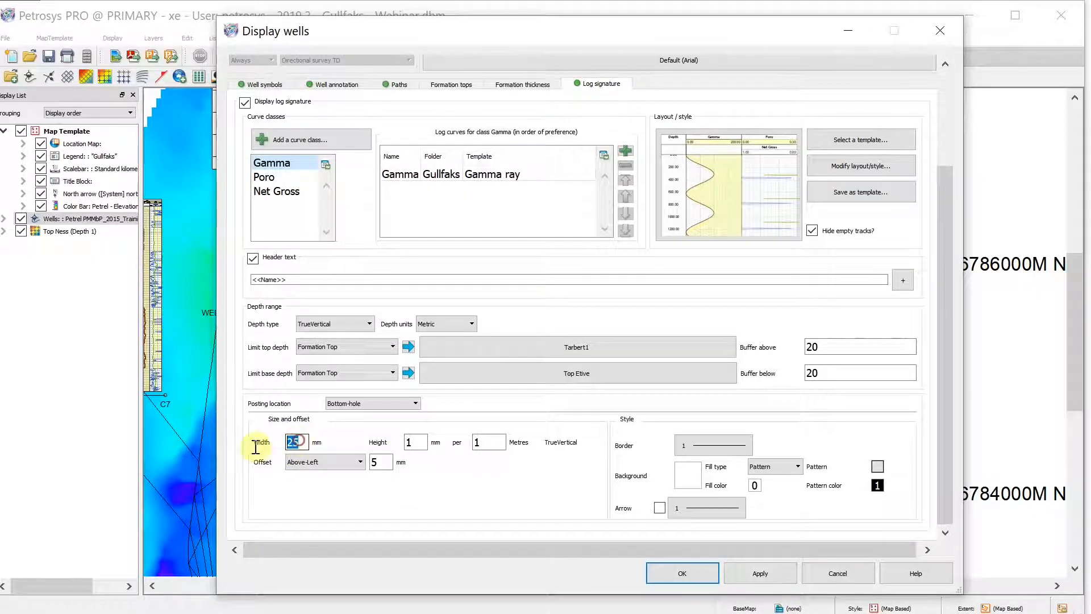
pyautogui.write('50')
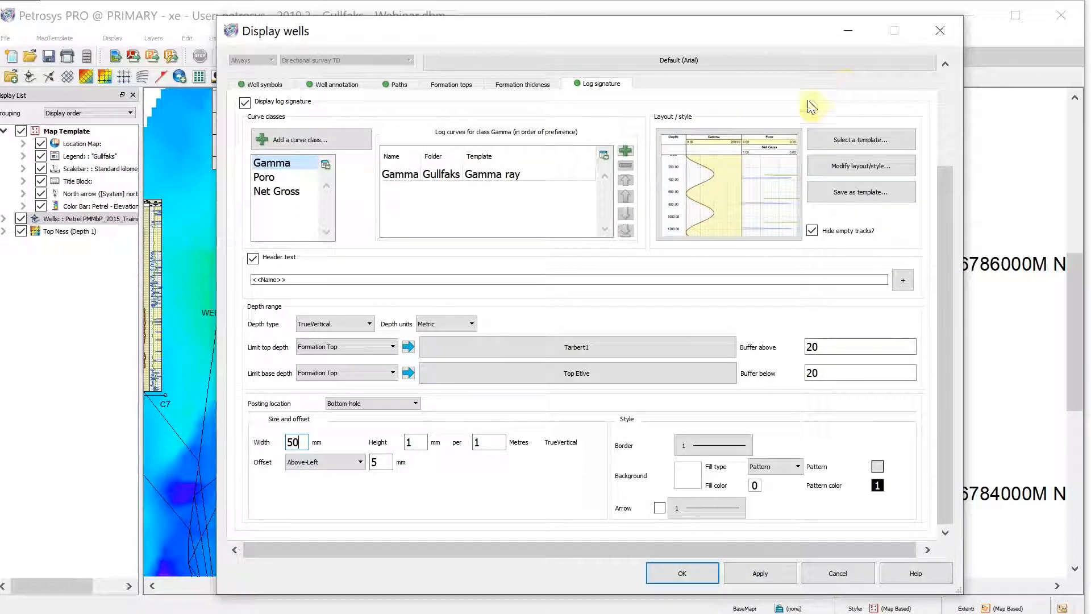
# Fill the Poro curve's left side in yellow with the limit set to the Net Gross curve, and apply
pyautogui.click(782, 142)
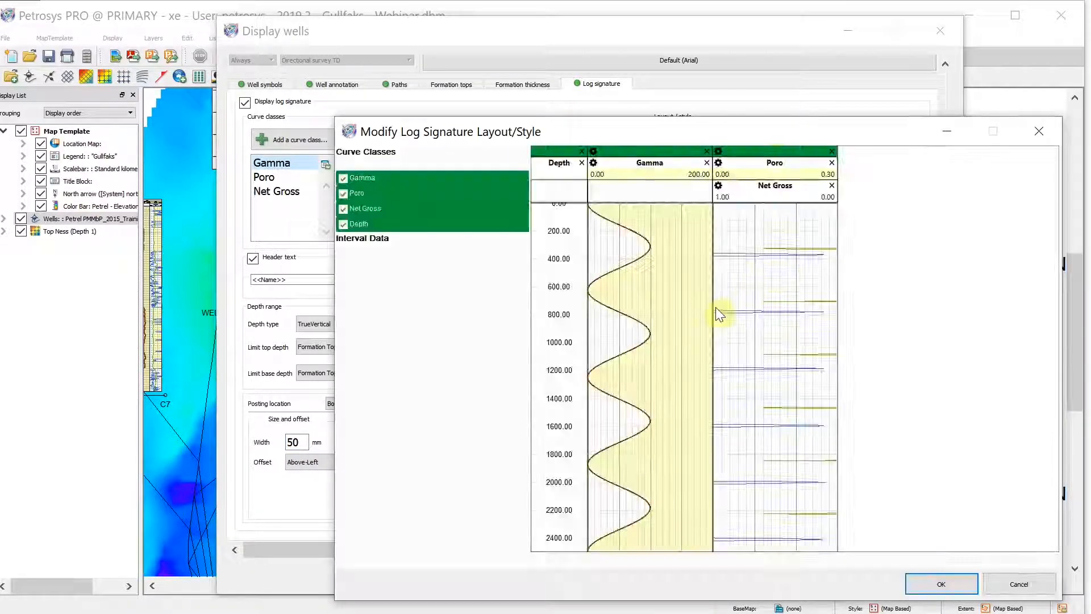
pyautogui.doubleClick(782, 171)
pyautogui.click(633, 349)
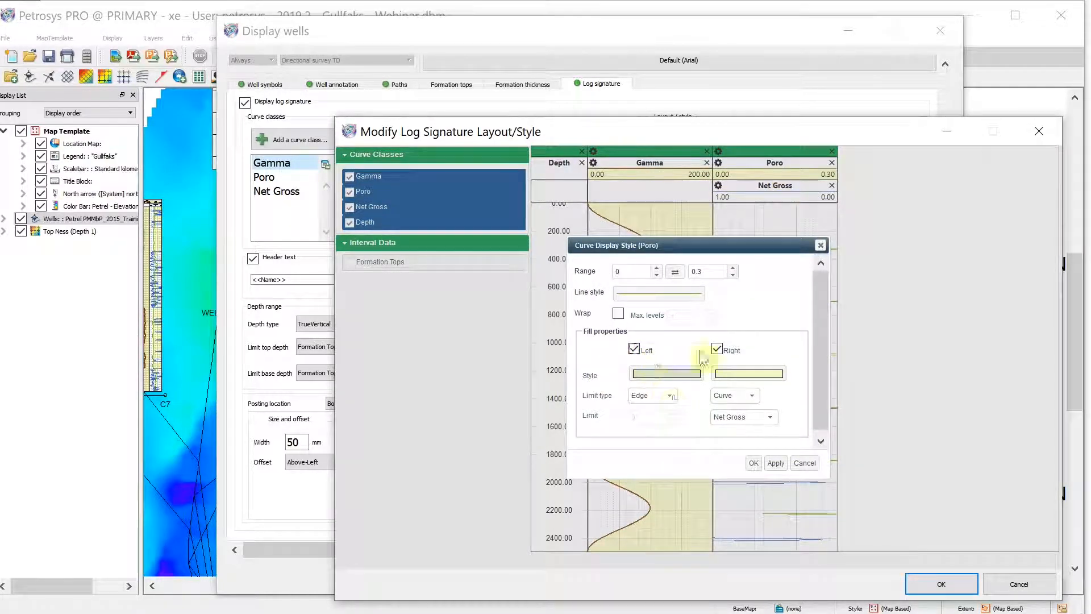
pyautogui.click(653, 395)
pyautogui.click(652, 437)
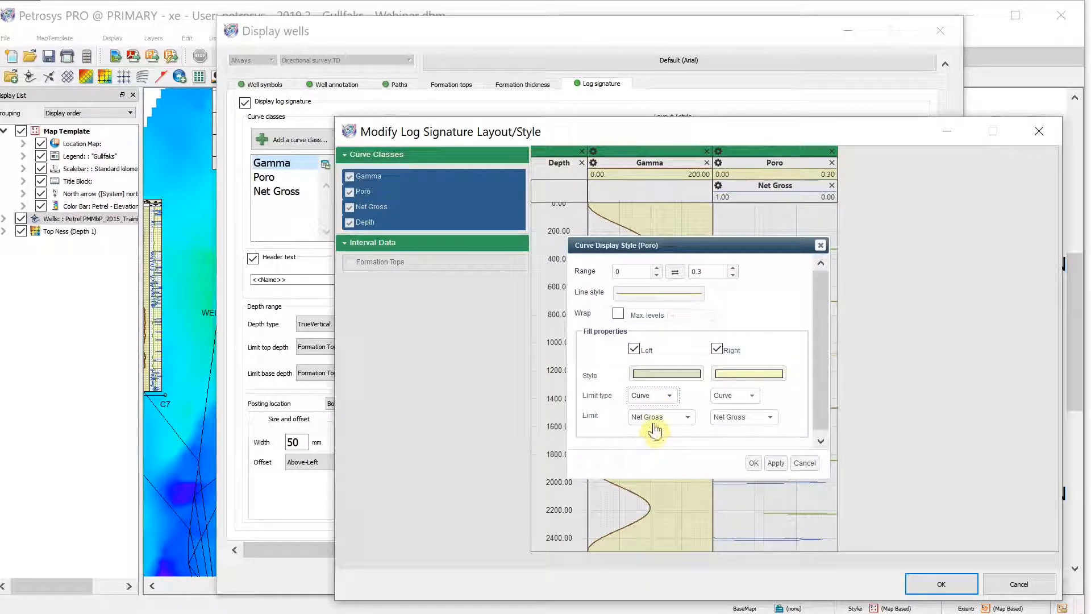
pyautogui.click(684, 374)
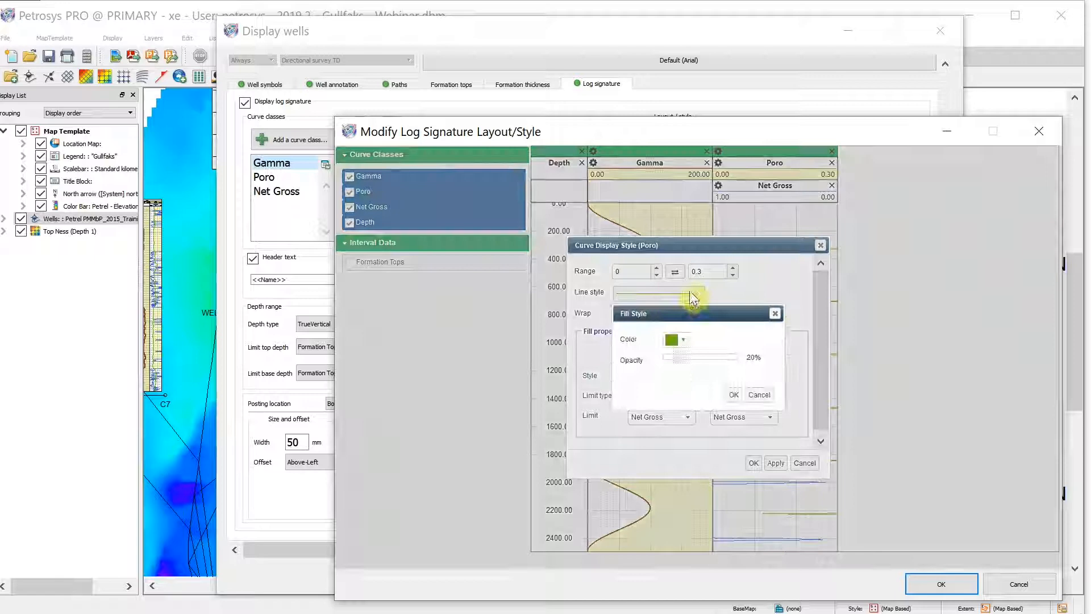
pyautogui.click(676, 340)
pyautogui.click(698, 363)
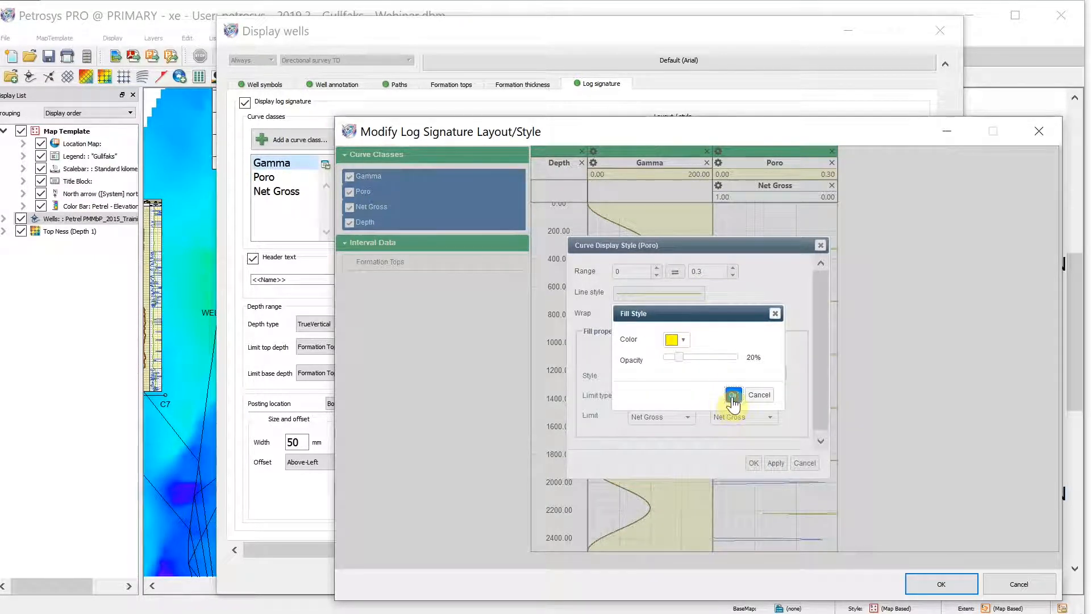
pyautogui.click(733, 394)
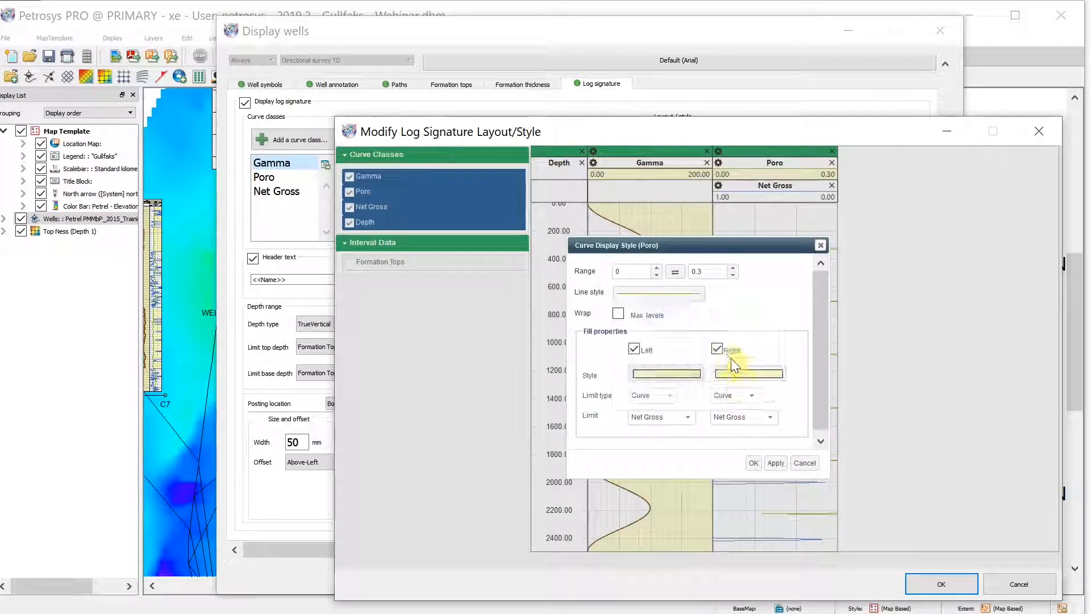
pyautogui.click(756, 464)
pyautogui.click(937, 584)
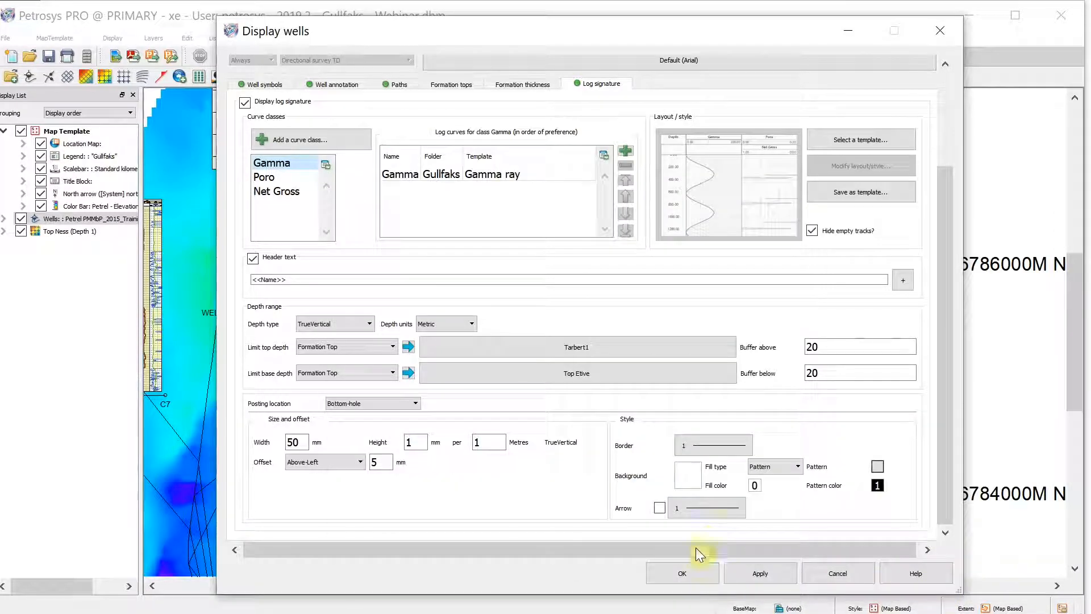
pyautogui.click(703, 575)
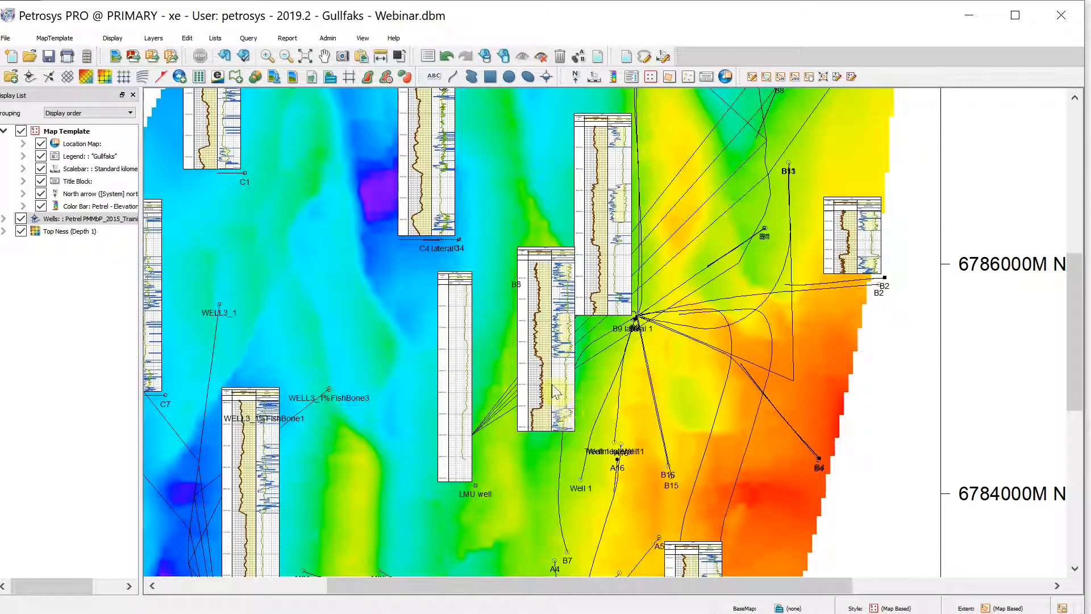
# Hide the LMU well's log signature inset using the Log Signature overpost correction
pyautogui.scroll(-4, 503, 364)
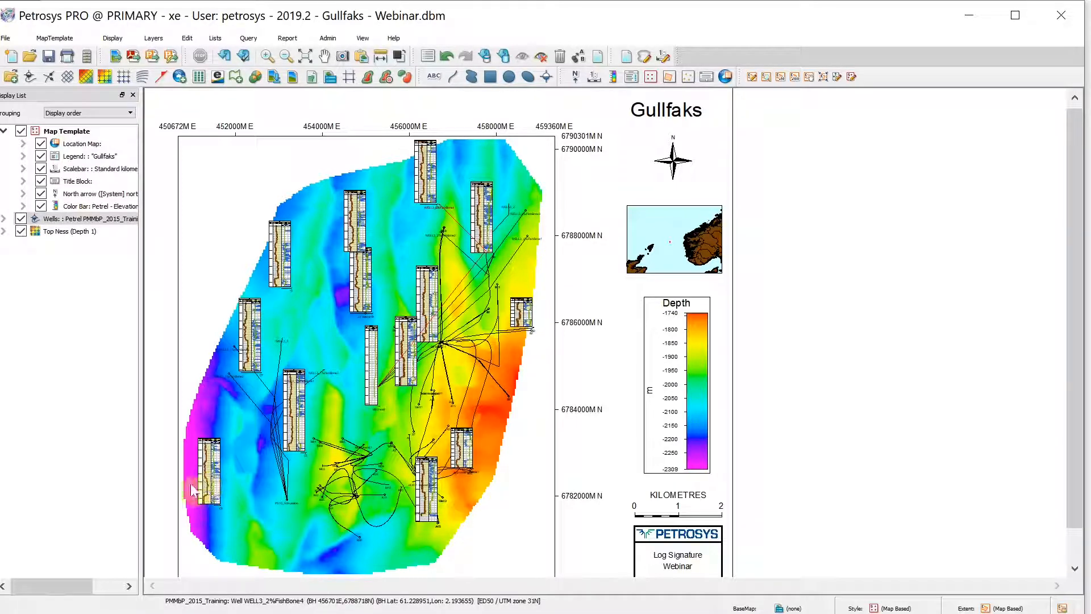
pyautogui.scroll(1, 422, 353)
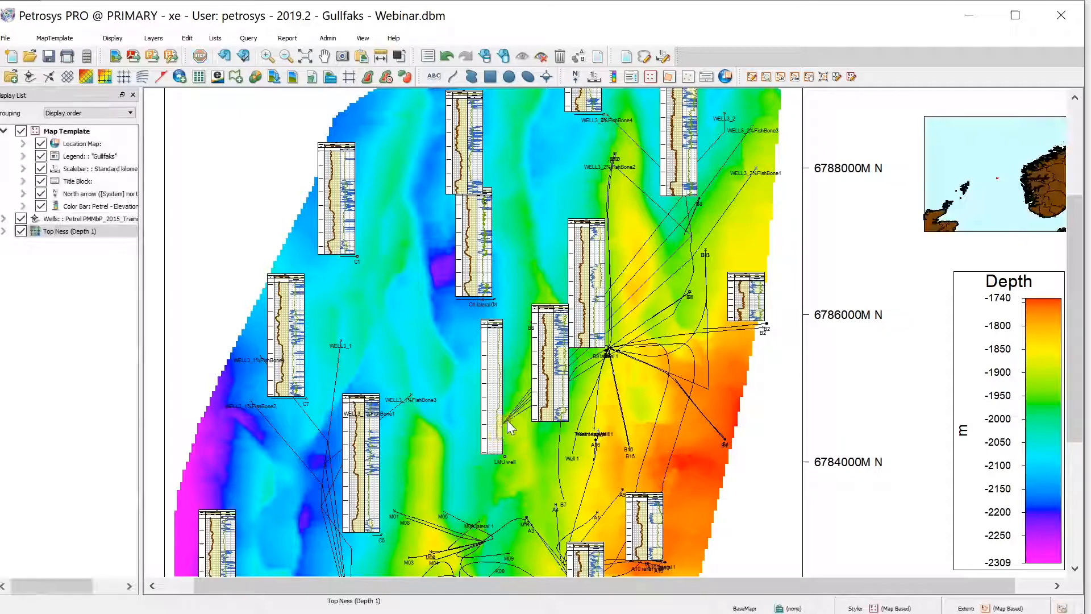
pyautogui.click(504, 457)
pyautogui.rightClick(504, 458)
pyautogui.moveTo(561, 449)
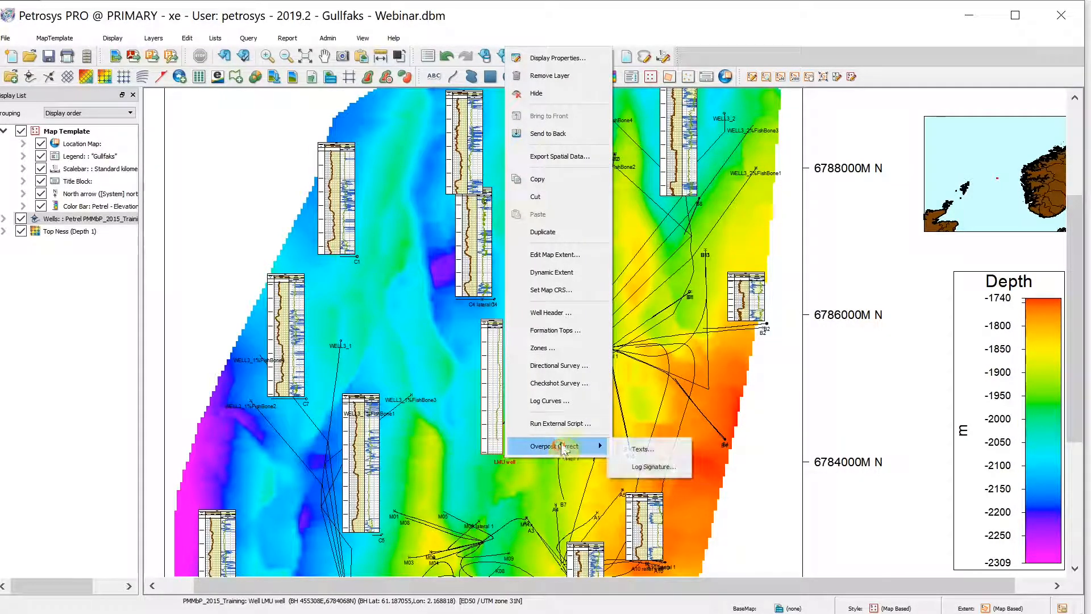
pyautogui.click(642, 467)
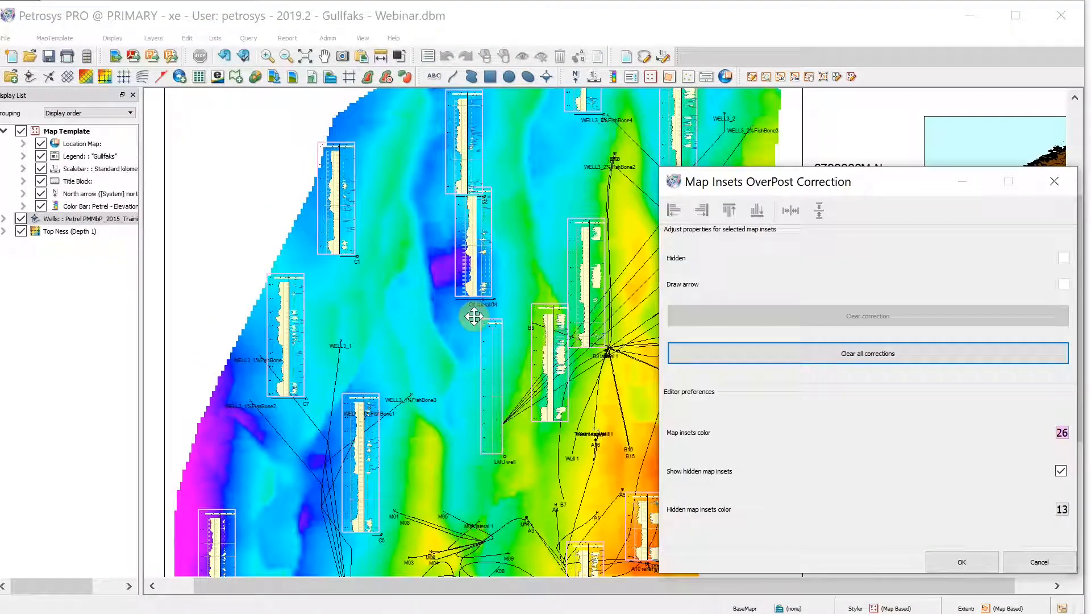
pyautogui.click(492, 344)
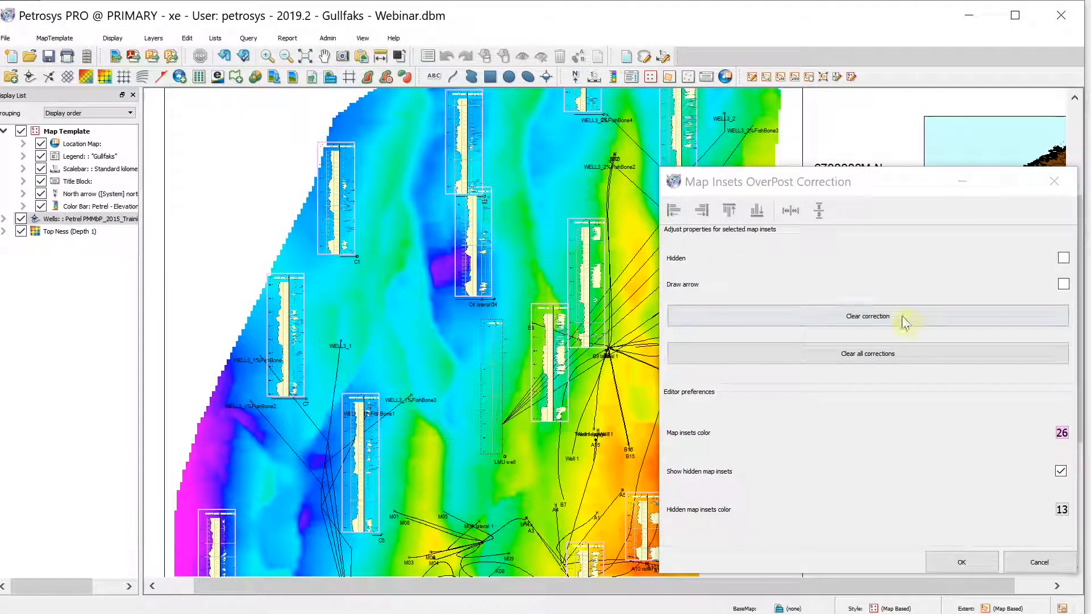
pyautogui.click(1063, 257)
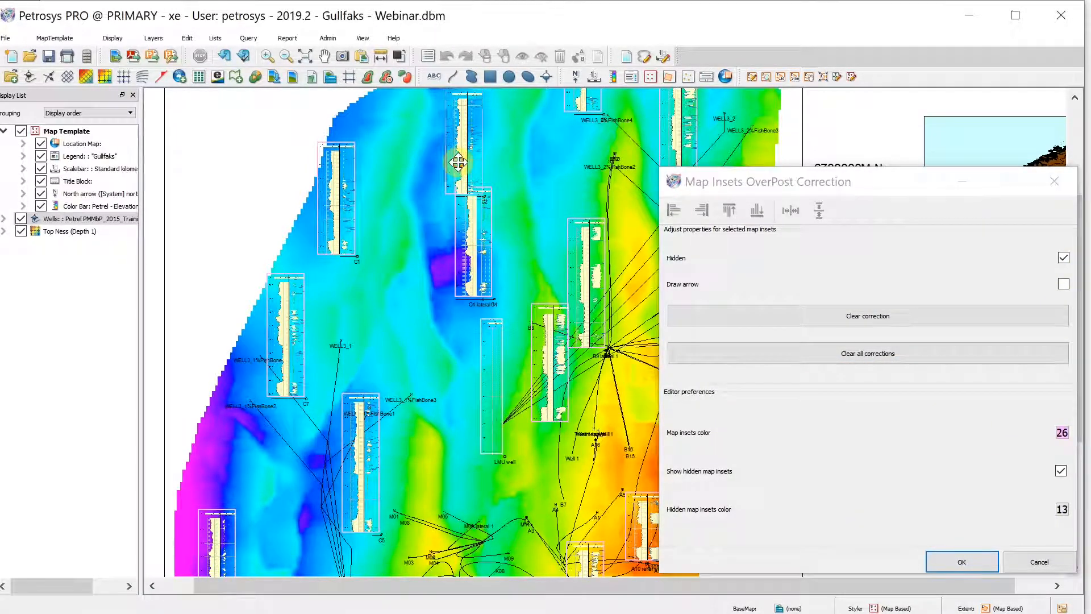
# Move two overlapping log signature insets slightly apart and confirm the correction
pyautogui.moveTo(457, 162); pyautogui.dragTo(415, 153)
pyautogui.click(544, 320)
pyautogui.moveTo(544, 320); pyautogui.dragTo(529, 304)
pyautogui.click(959, 564)
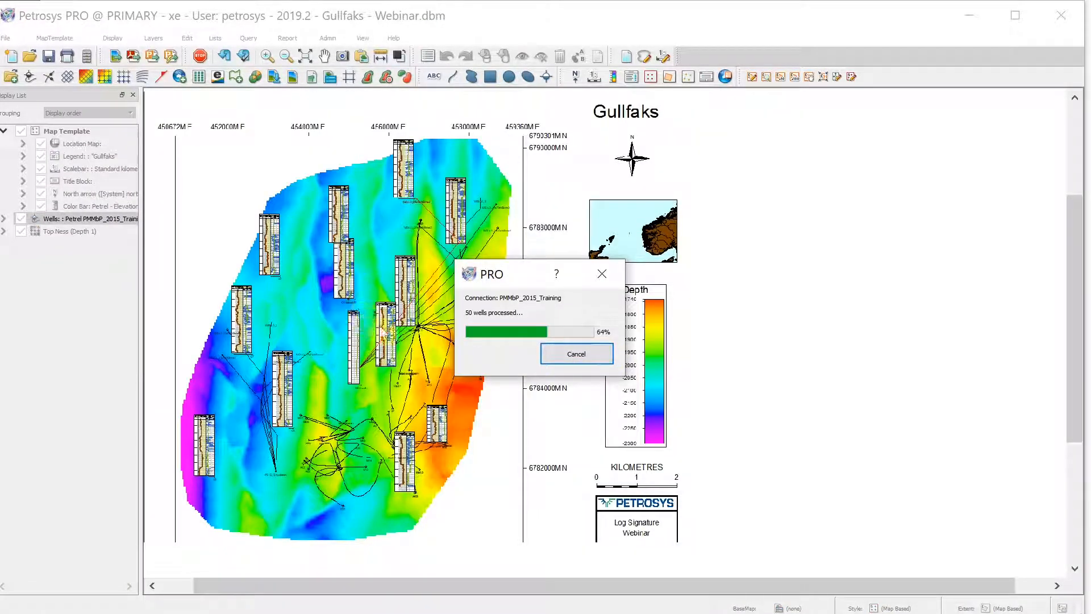
pyautogui.scroll(-3, 443, 347)
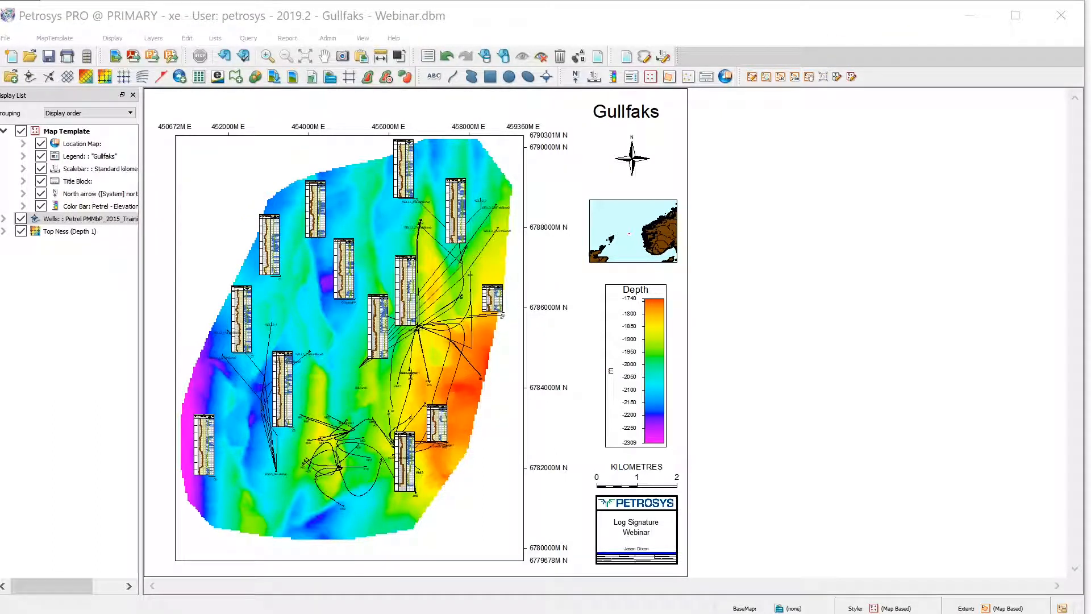
pyautogui.hotkey('alt', 'Tab')
pyautogui.click(554, 349)
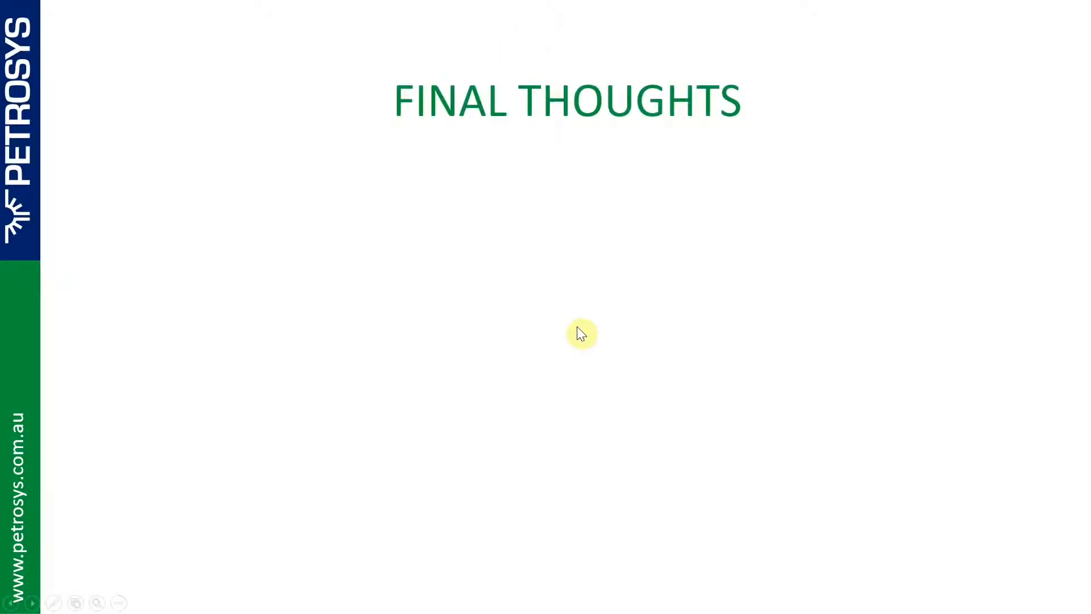